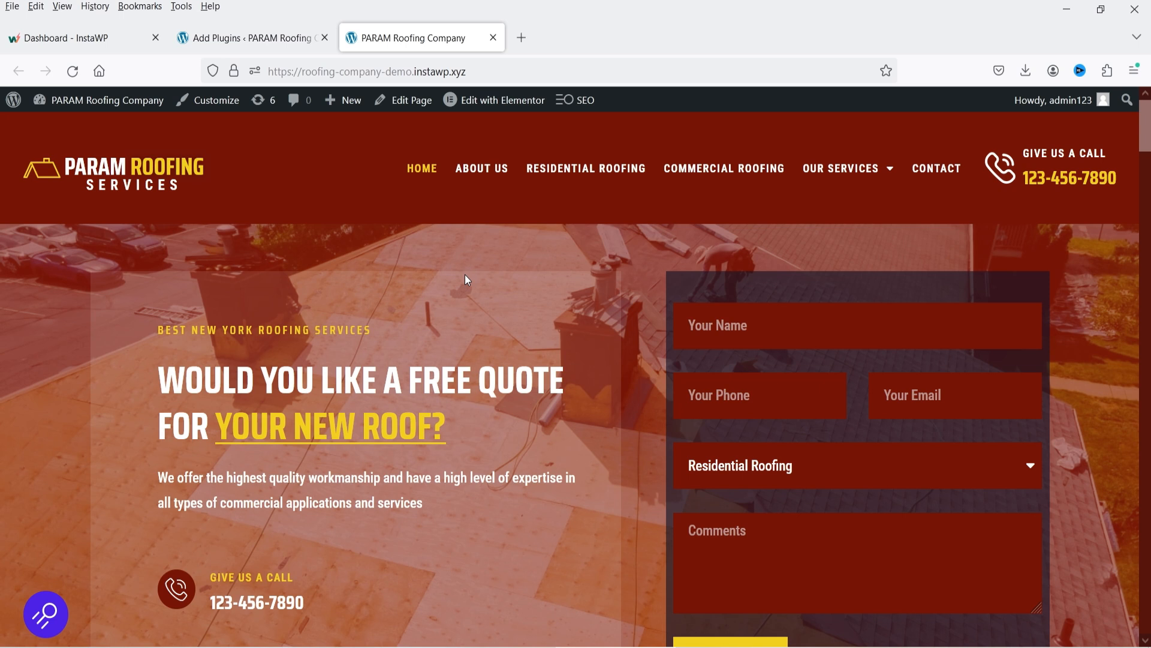
From the dashboard's Add New Plugin page, install Akismet Anti-spam: Spam Protection.
click(251, 38)
mouse_move(45, 487)
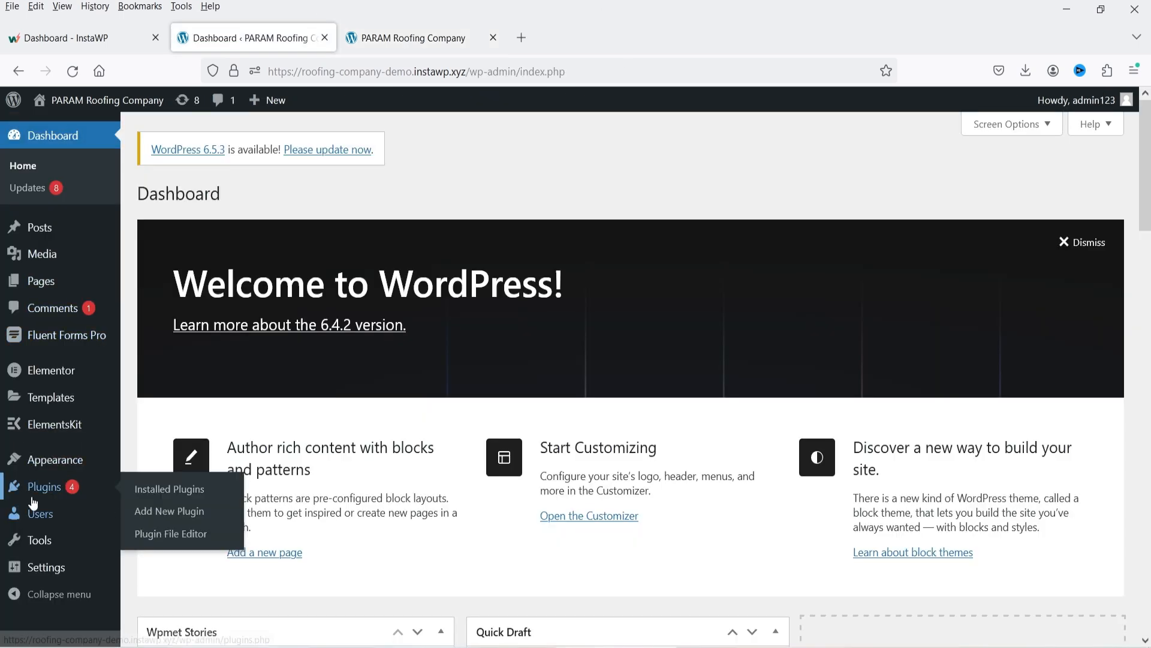
click(170, 513)
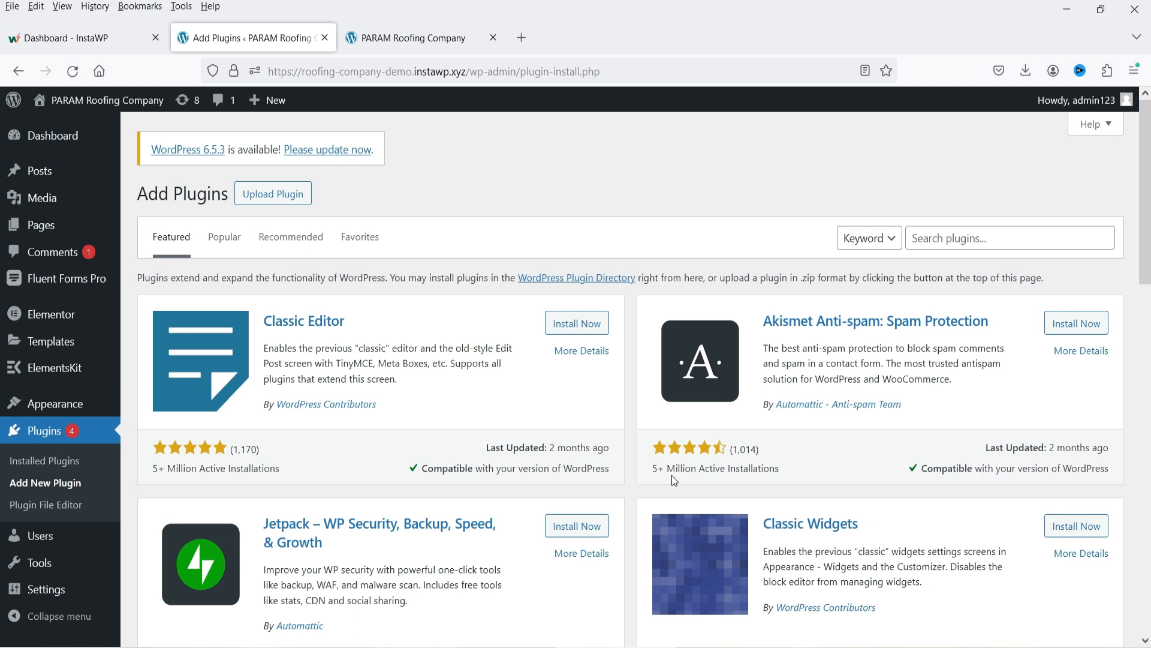
click(1074, 329)
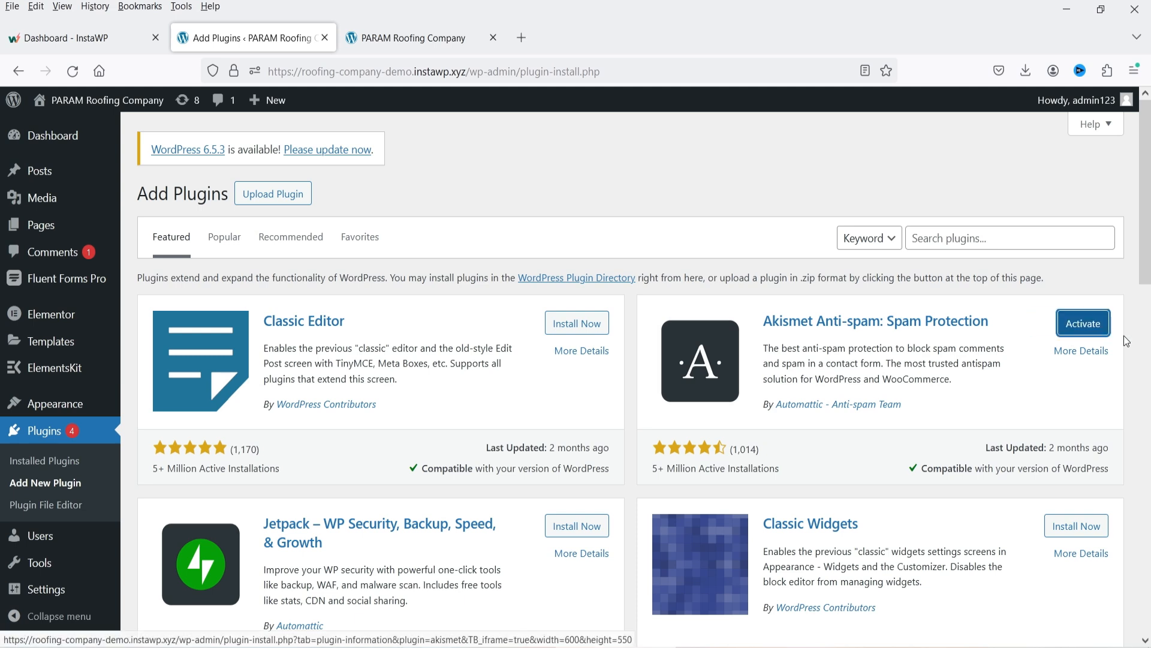
Activate Akismet and start its account setup, which opens akismet.com in a new tab.
click(1083, 323)
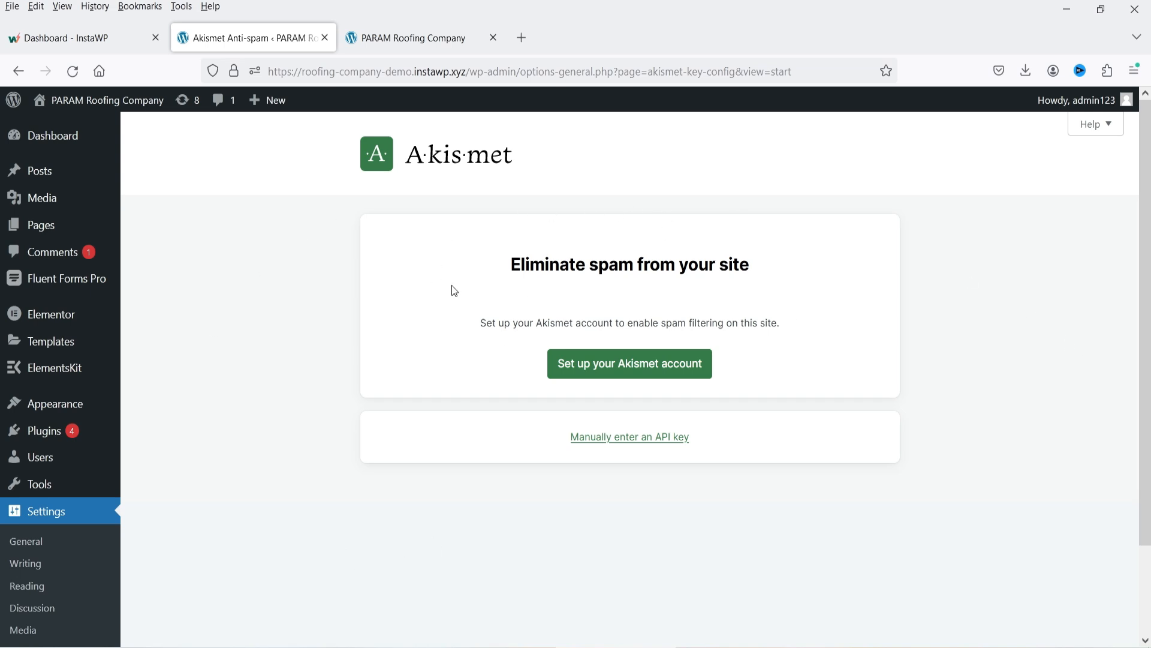
scroll(1051, 366, down, 2)
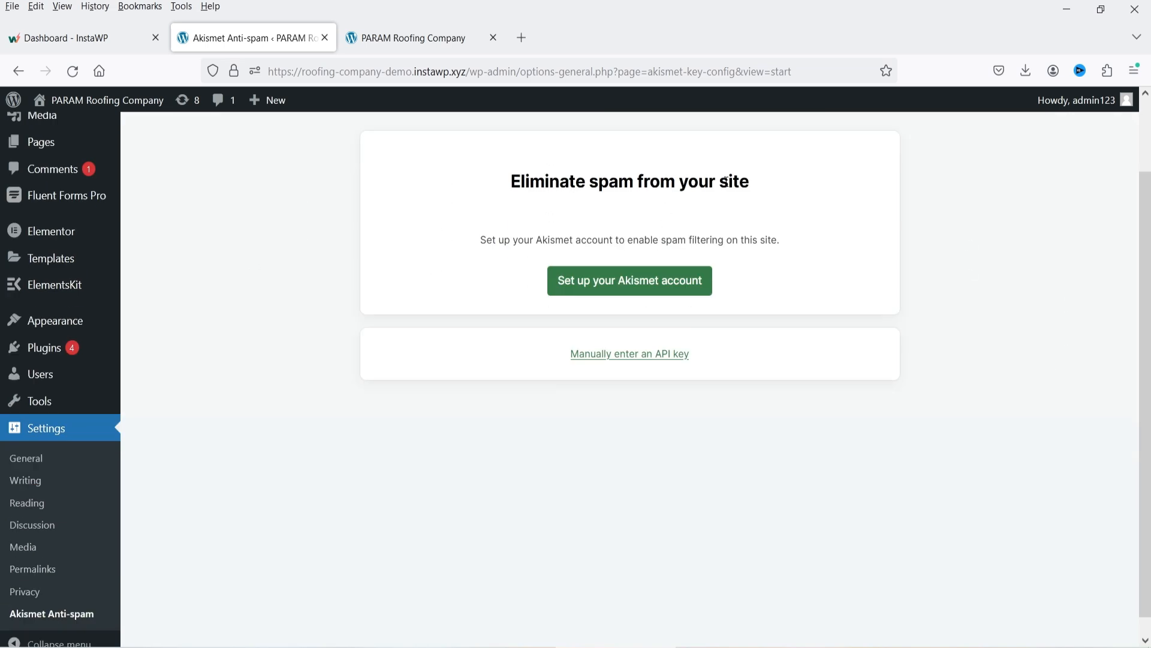
click(643, 290)
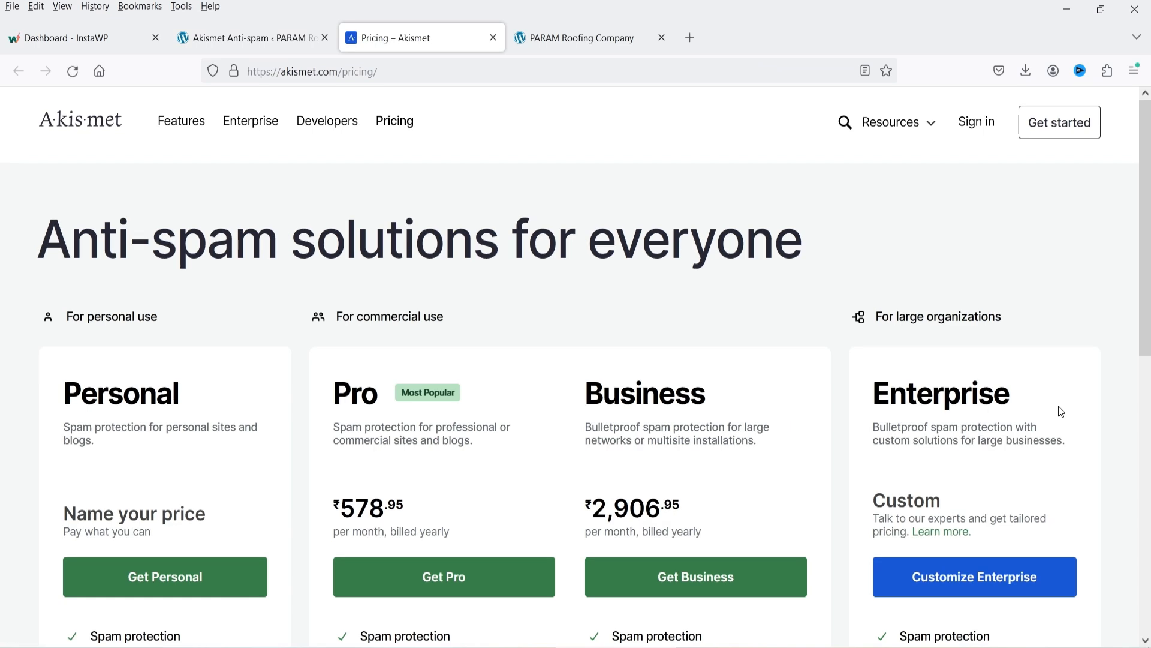
Scroll the Akismet pricing page to view the Personal, Pro, Business and Enterprise plans.
scroll(1062, 412, down, 5)
scroll(1062, 412, up, 3)
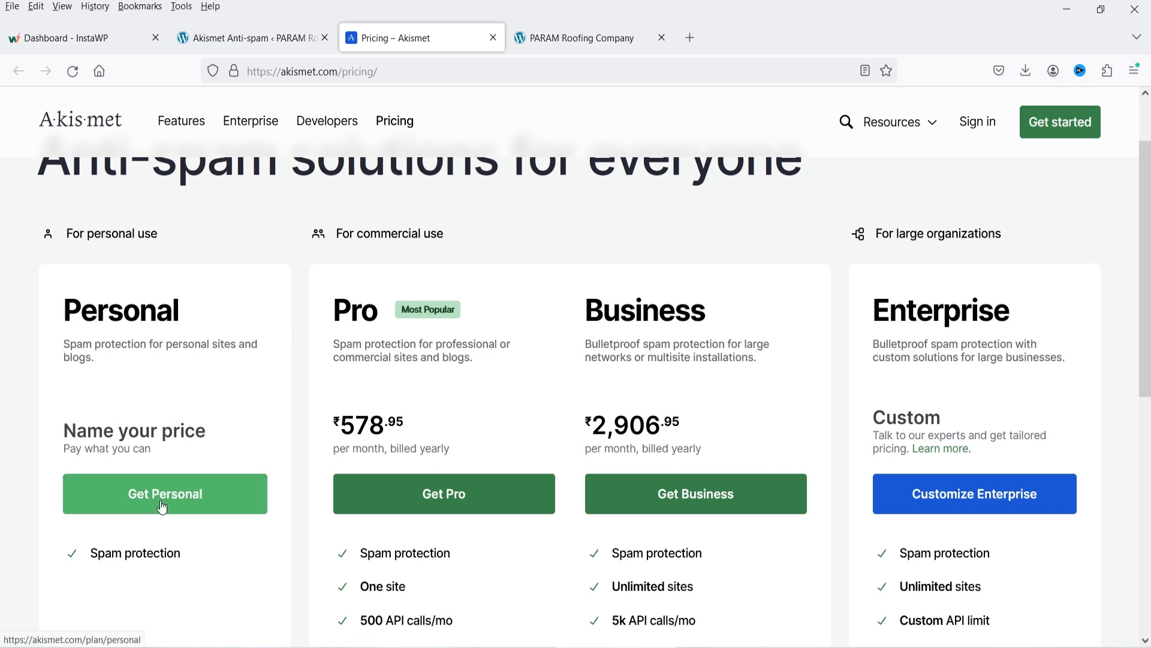
Choose the Akismet Personal plan and lower its yearly price to ₹0.
click(174, 487)
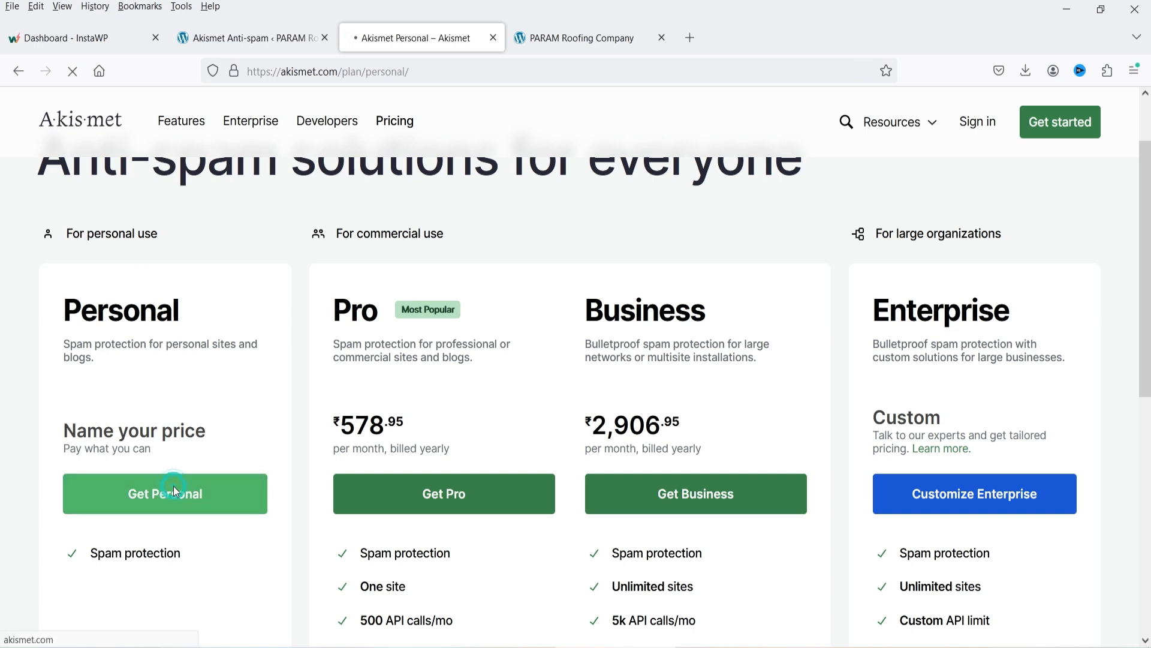
scroll(836, 380, down, 2)
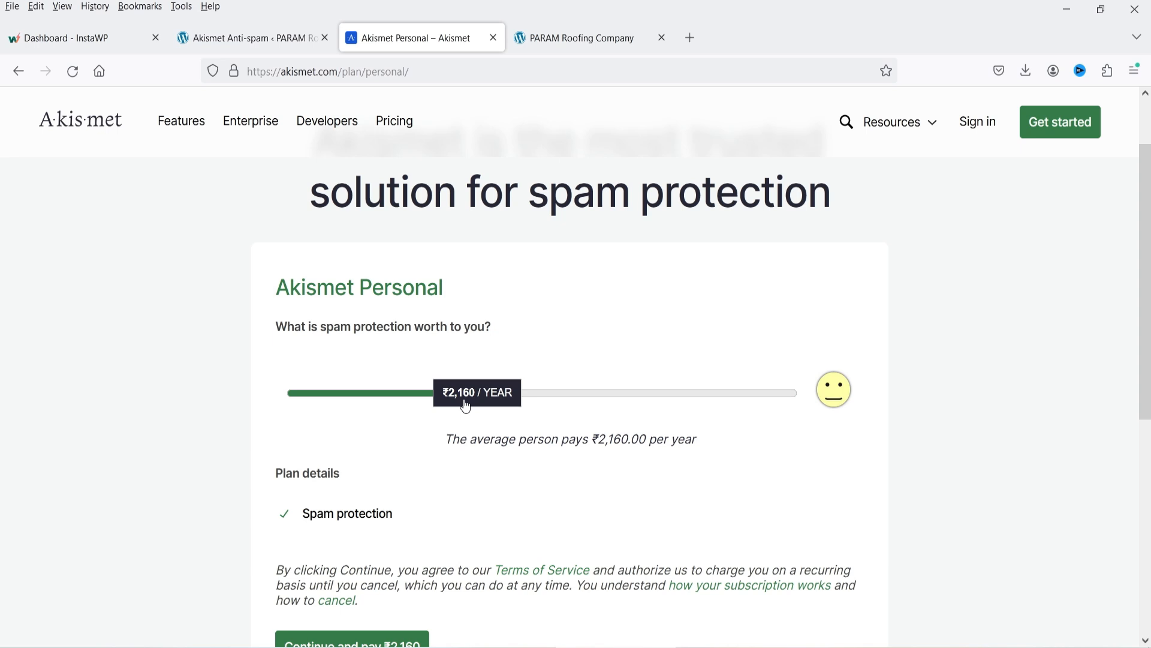
drag(462, 401, 212, 424)
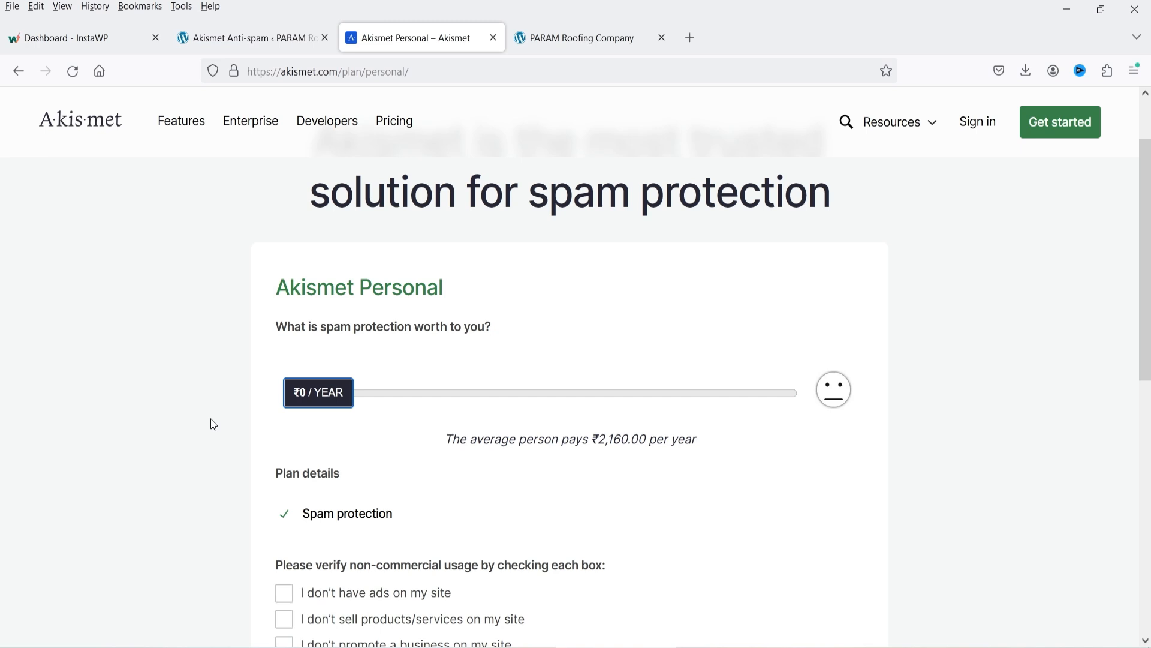
Tick the non-commercial confirmations (no ads, no business) and continue with the free personal subscription.
scroll(211, 420, down, 6)
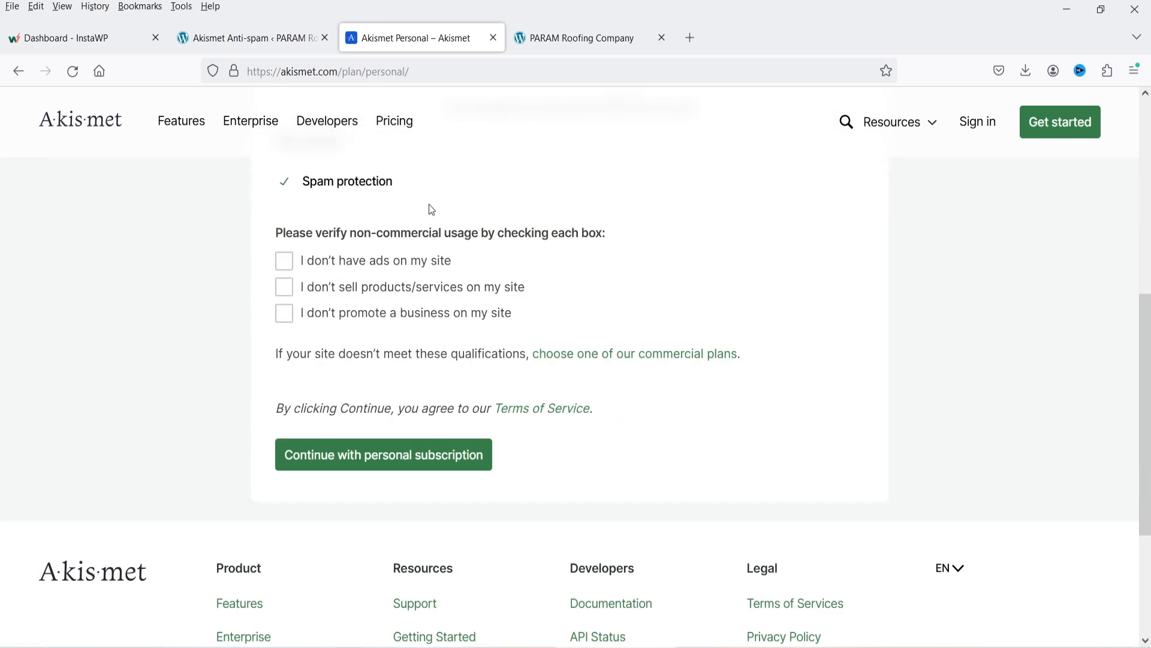
click(284, 262)
click(291, 316)
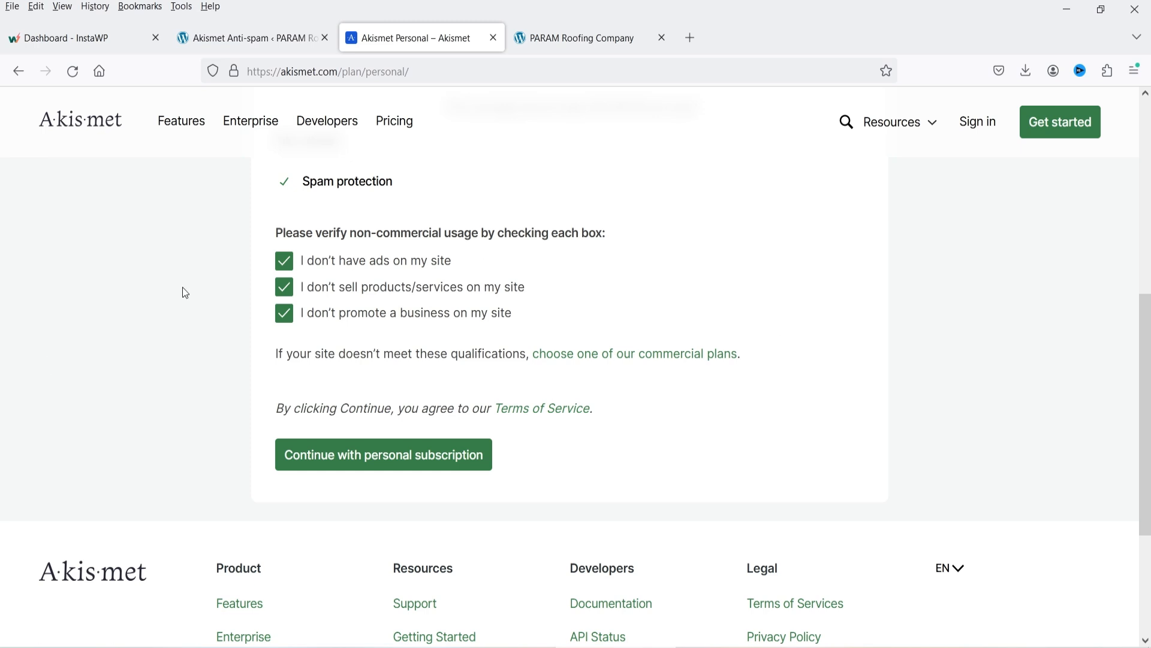
click(358, 466)
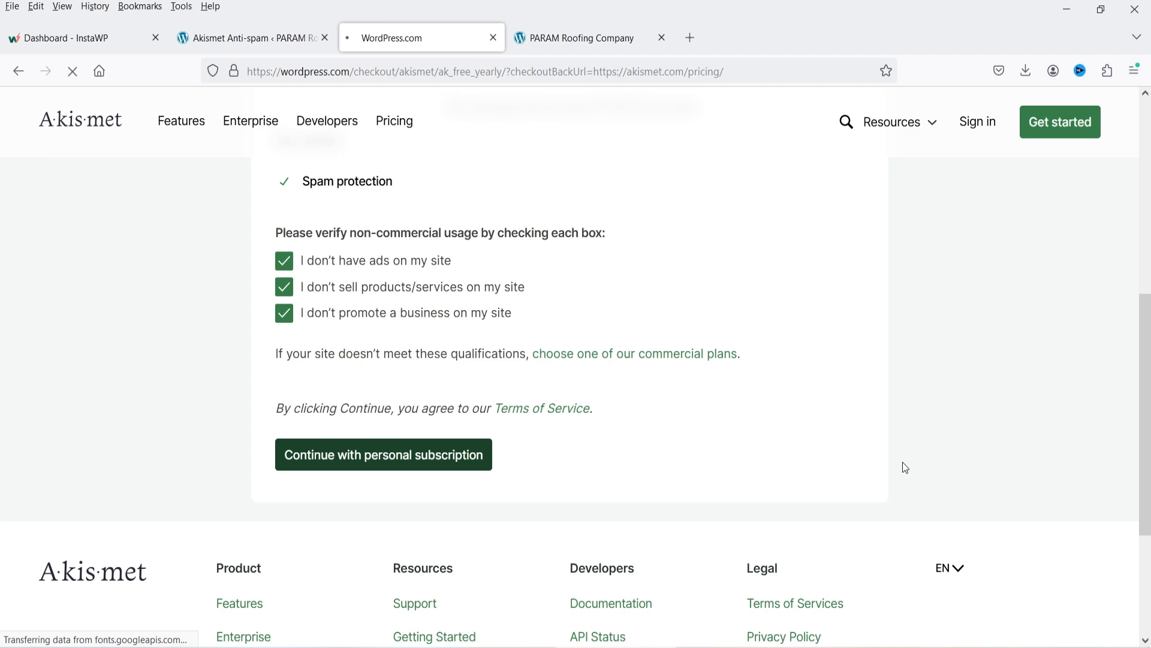
Enter the billing e-mail address and set the billing country to India.
scroll(316, 253, down, 4)
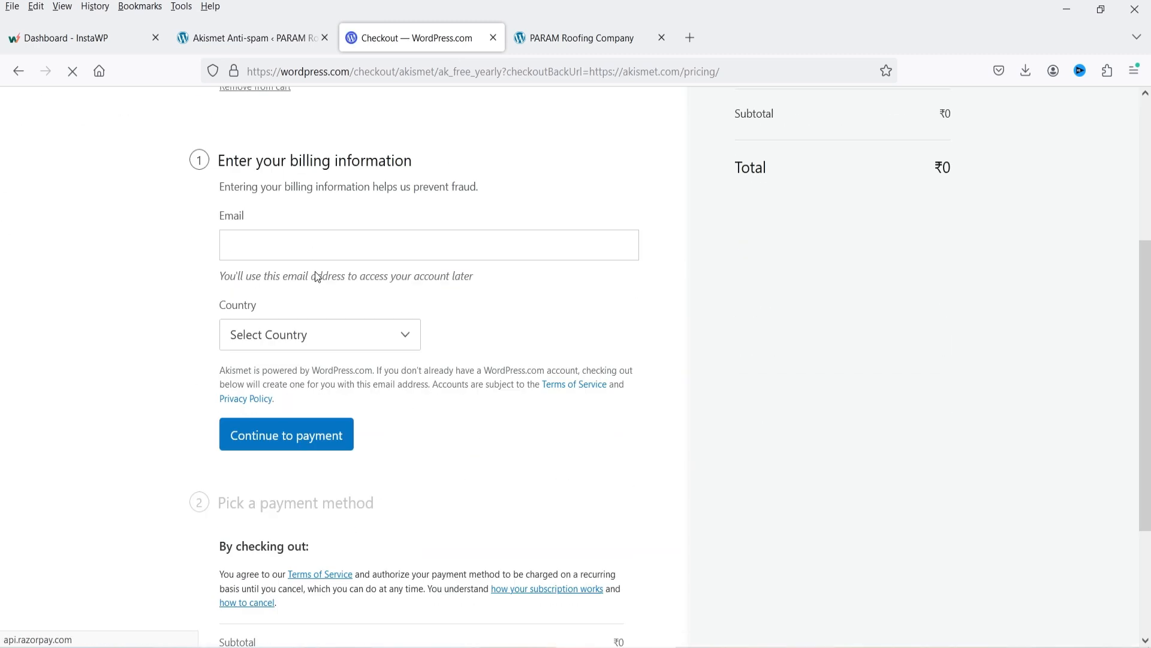
click(276, 245)
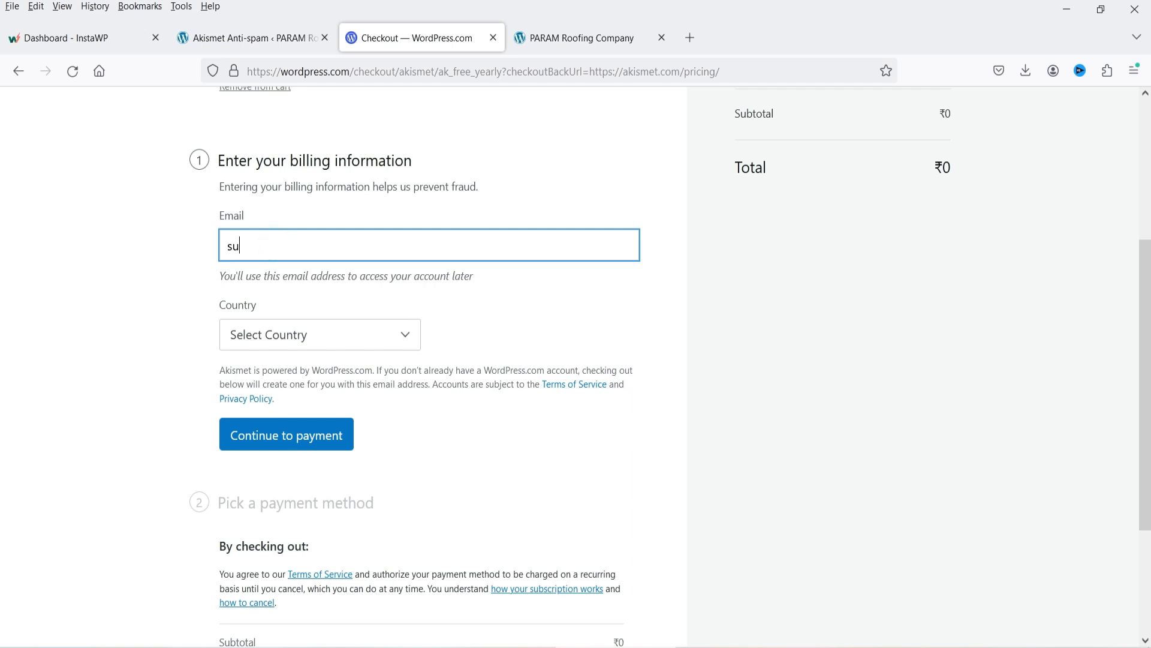
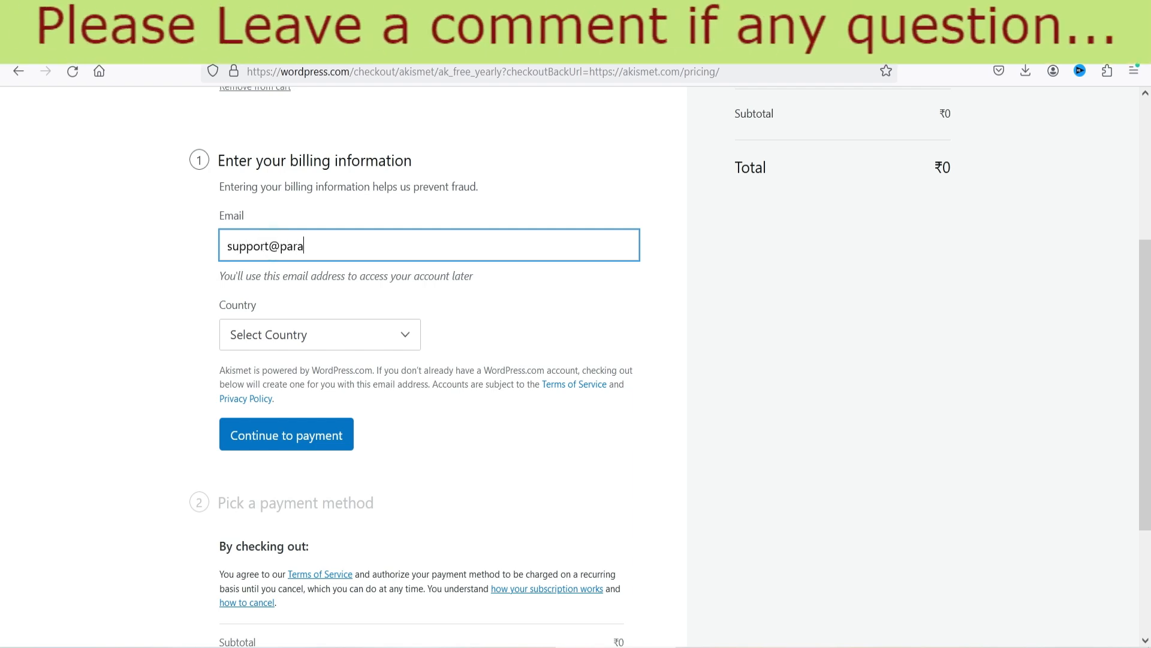
click(294, 335)
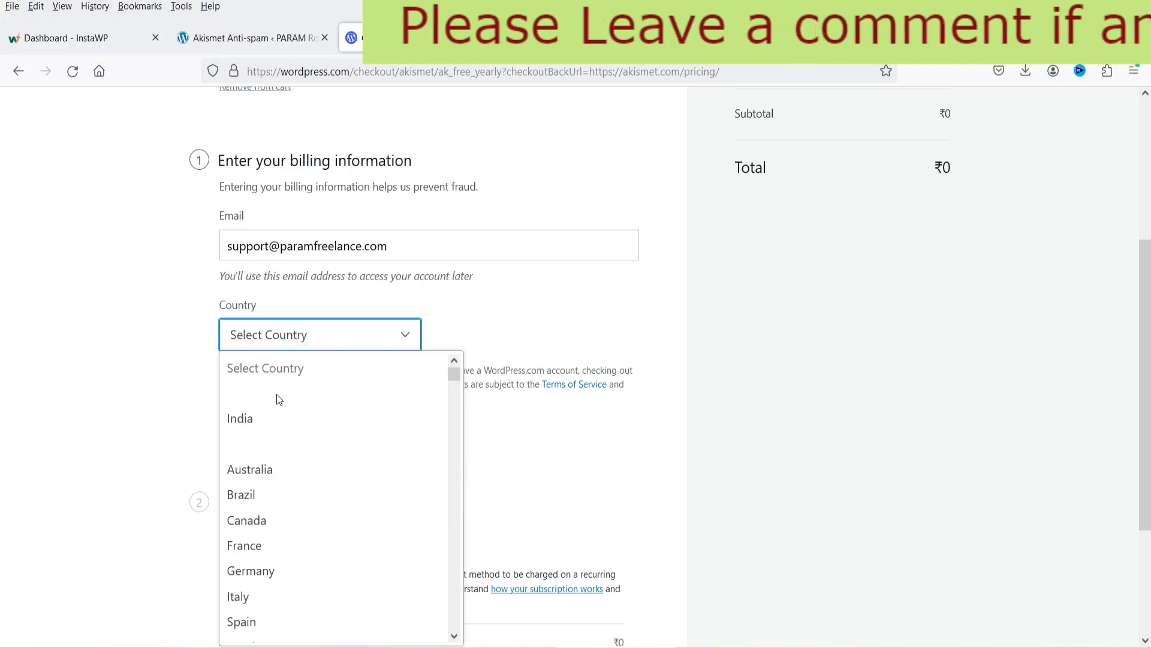
click(267, 418)
Enter the billing postal code and set the state to Maharashtra.
click(547, 334)
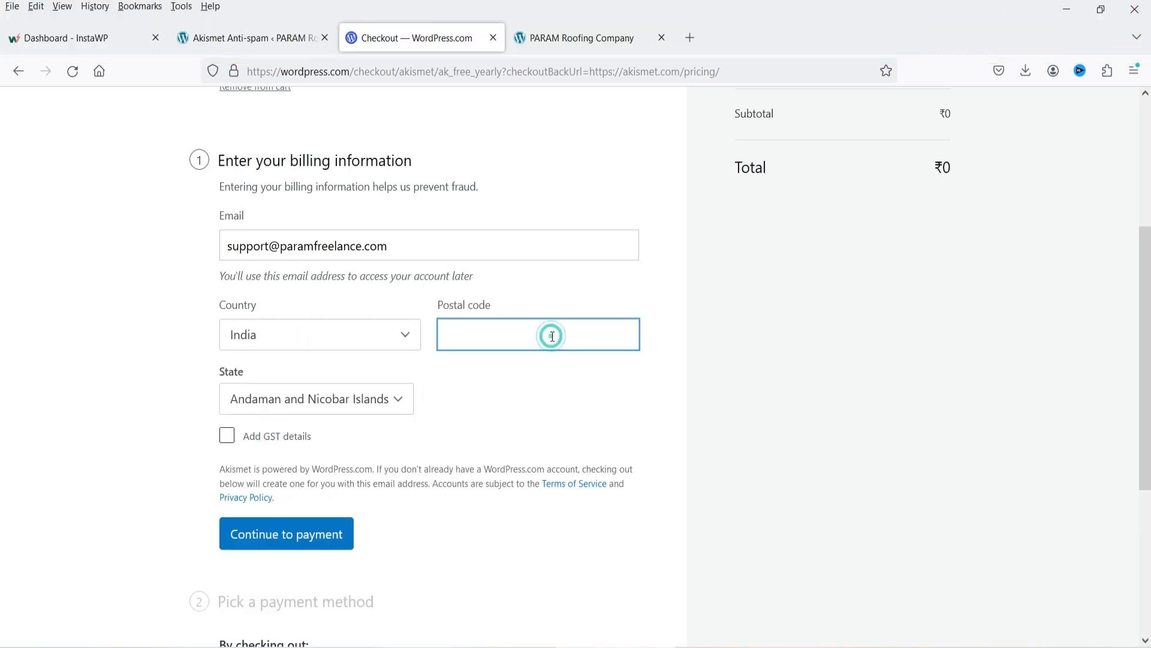
text(415523)
click(329, 393)
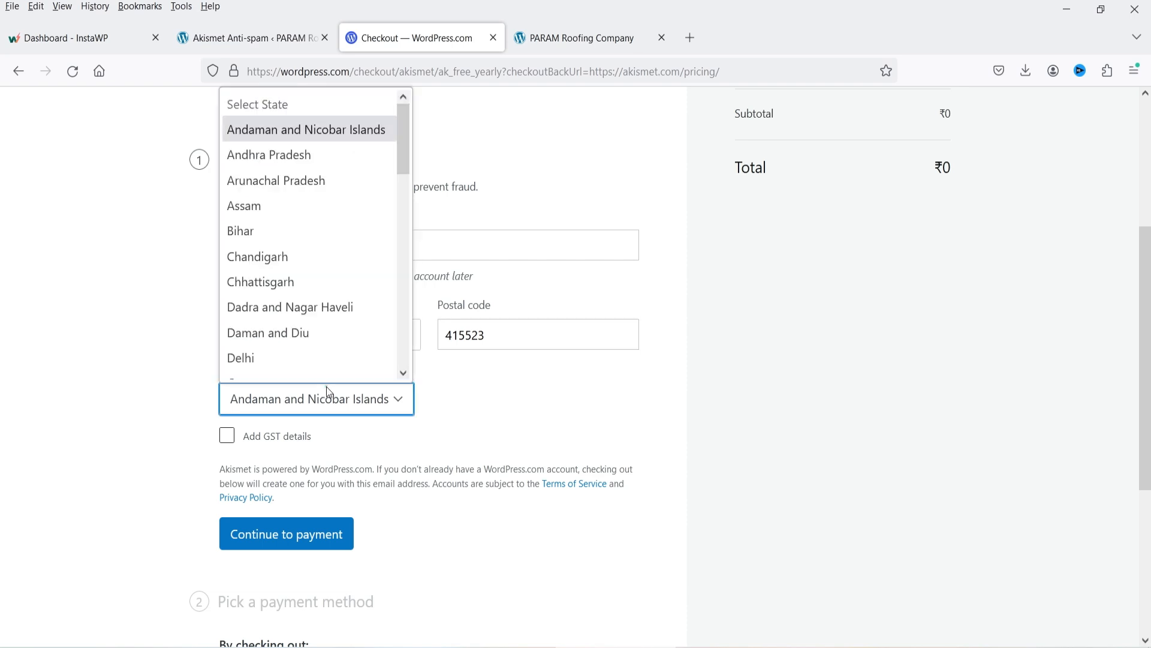
key(m)
key(Down)
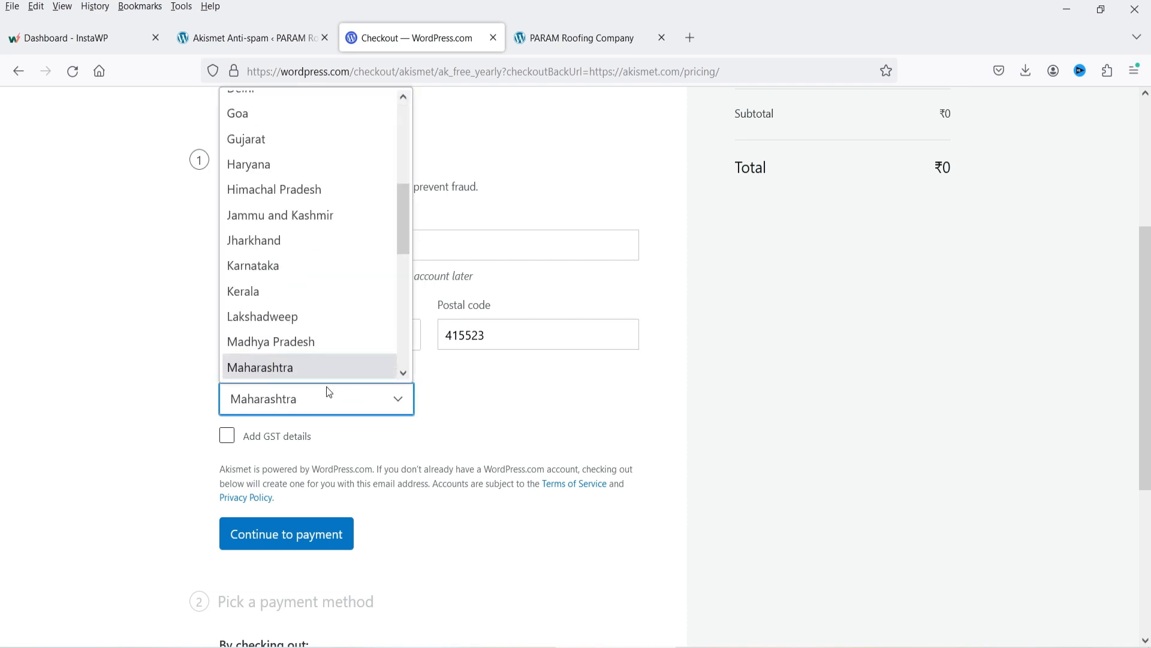
key(Return)
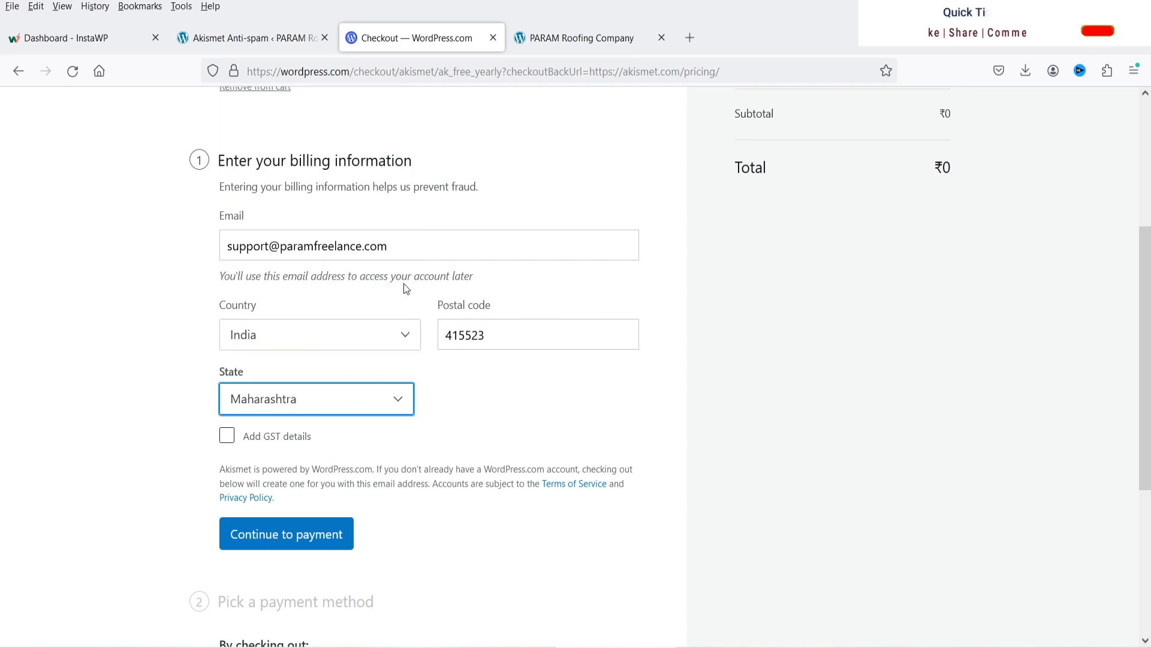
click(762, 387)
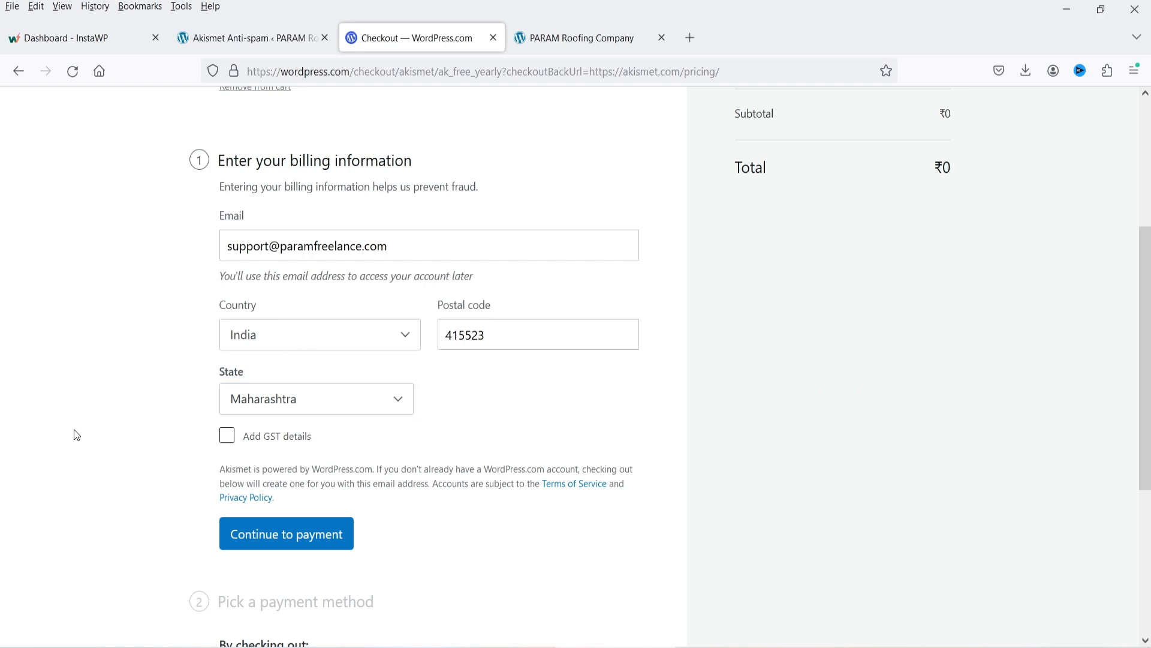
scroll(76, 434, down, 3)
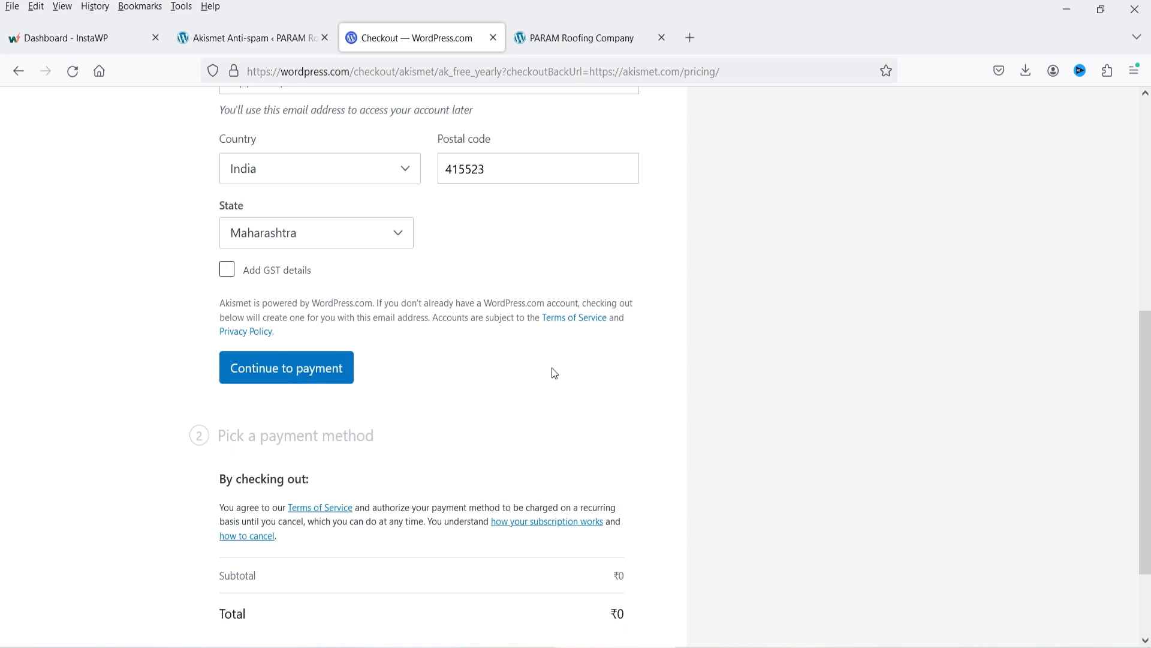
scroll(438, 291, down, 2)
Complete the free ₹0 Akismet checkout and copy the new API key.
click(273, 253)
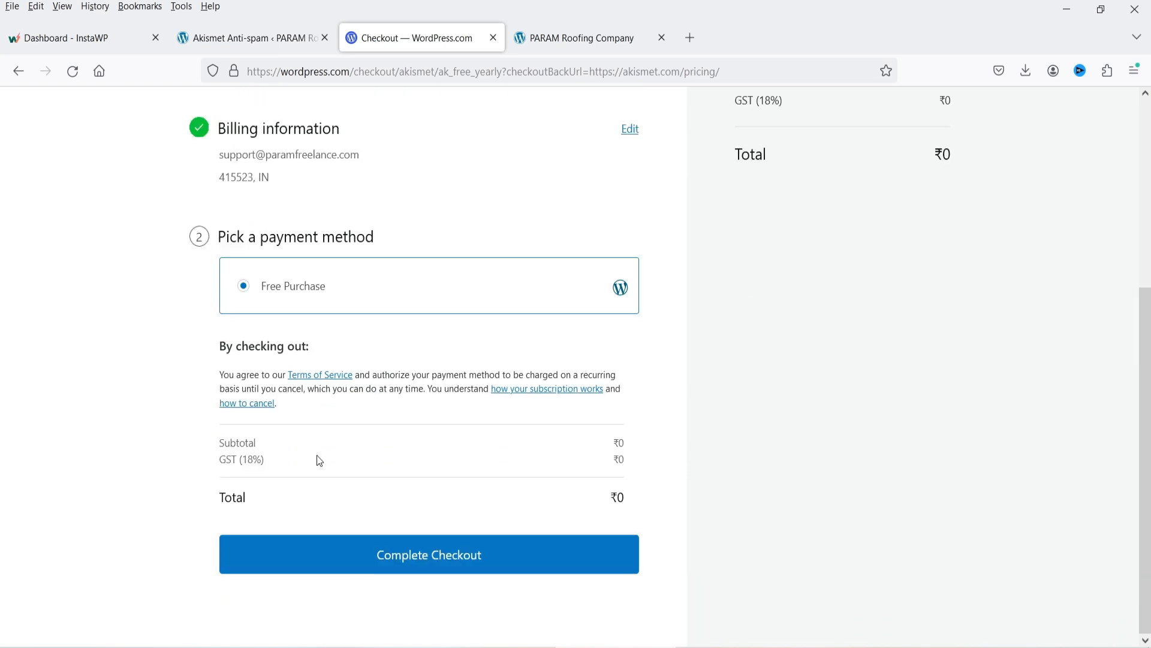
click(455, 557)
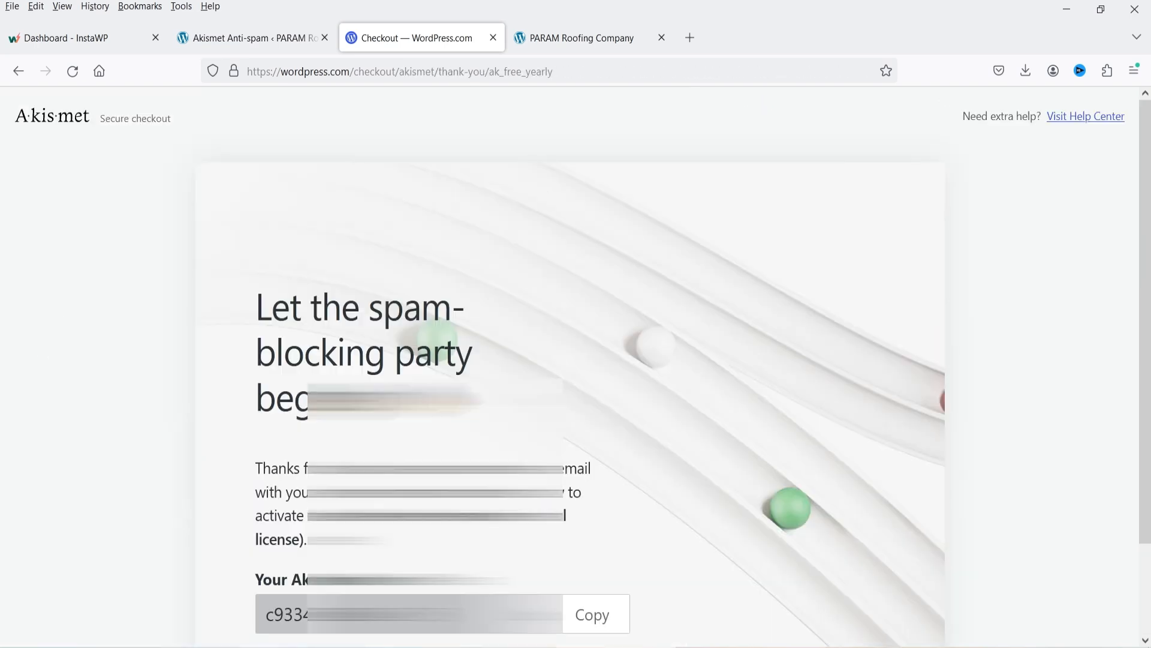
scroll(654, 575, down, 2)
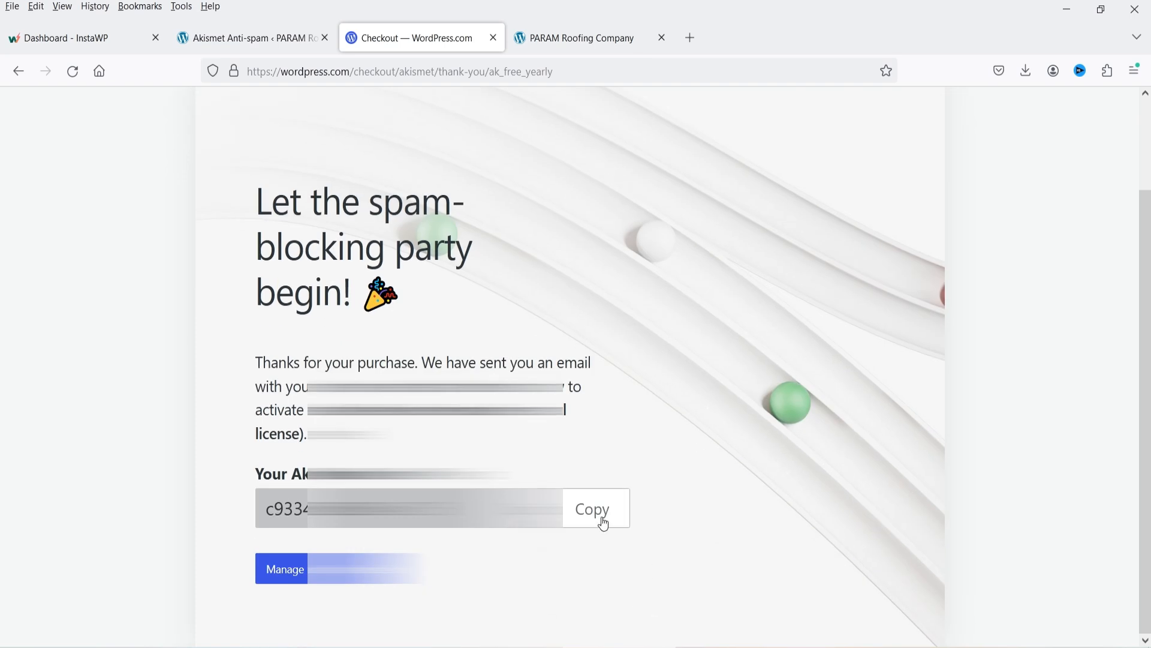
click(601, 519)
click(600, 514)
click(248, 38)
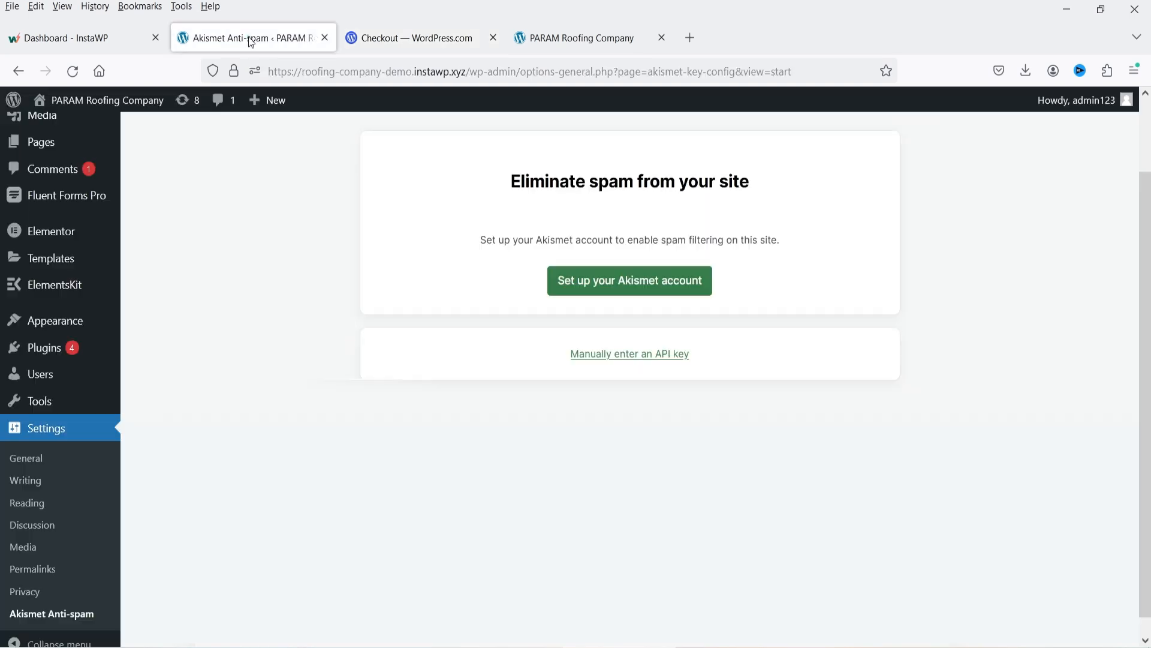
Manually paste the copied API key and connect the site to Akismet.
click(637, 355)
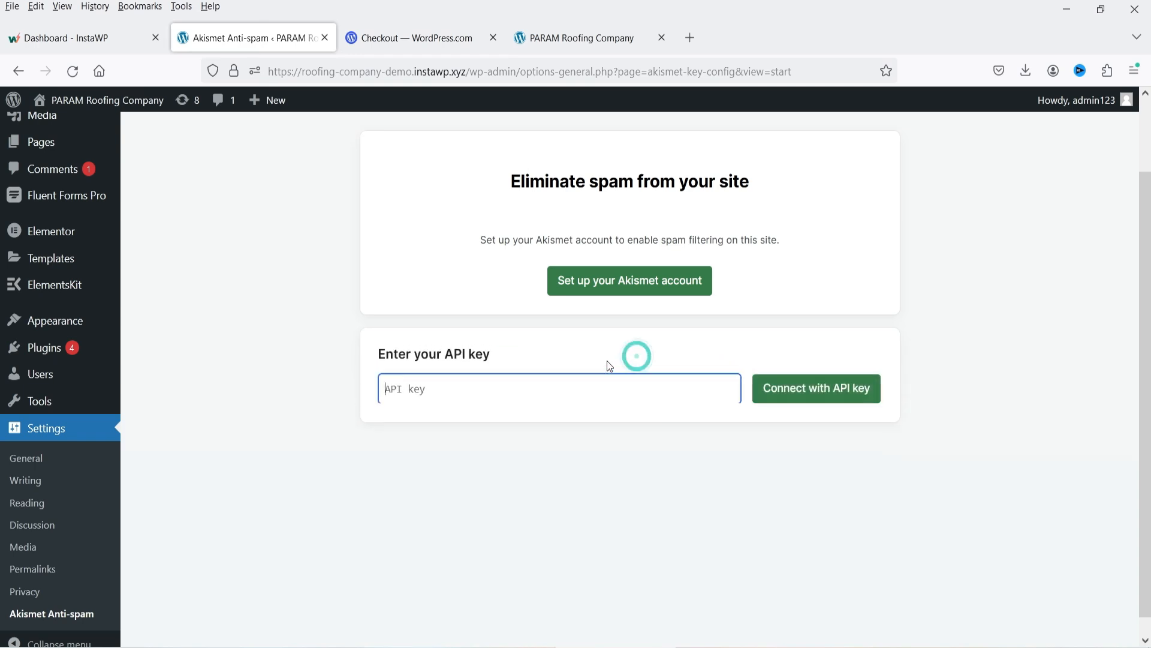
key(ctrl+v)
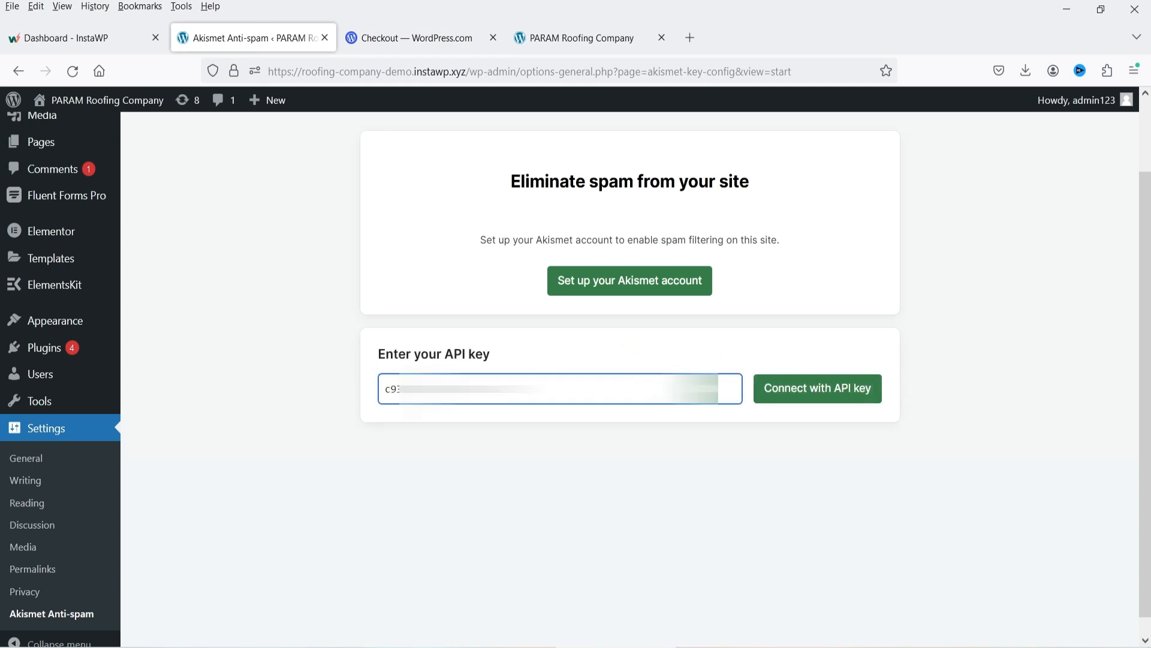
click(838, 393)
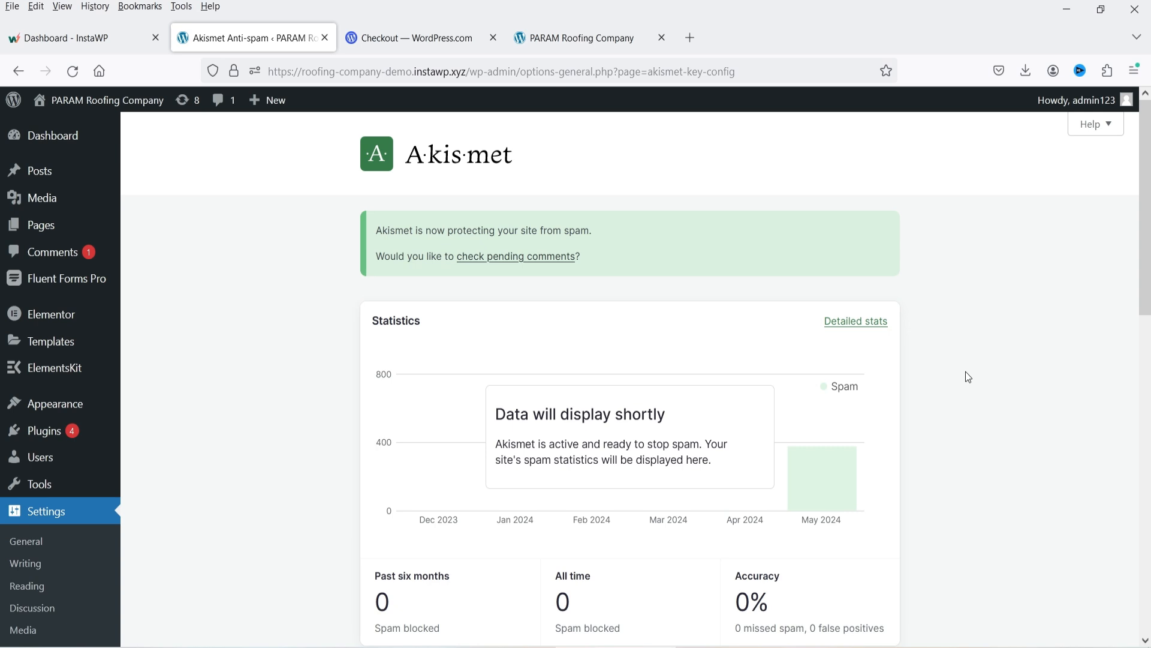
Review the checkout thank-you page and the Akismet settings confirming spam protection is active.
key(ctrl+Tab)
scroll(474, 233, down, 2)
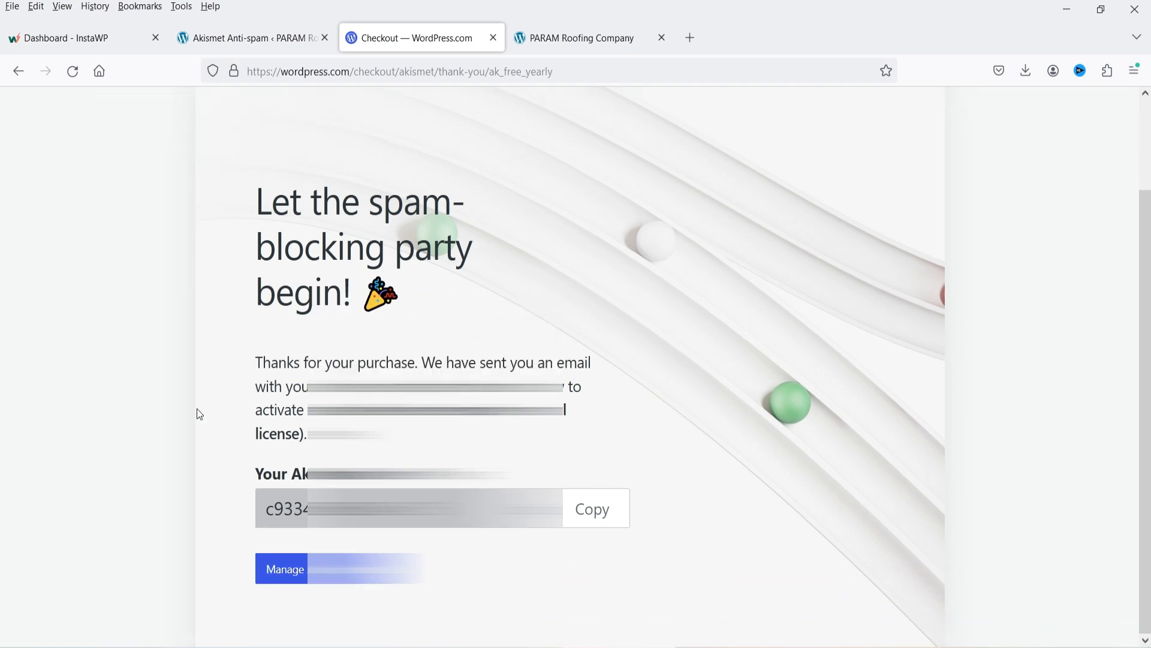
key(ctrl+shift+Tab)
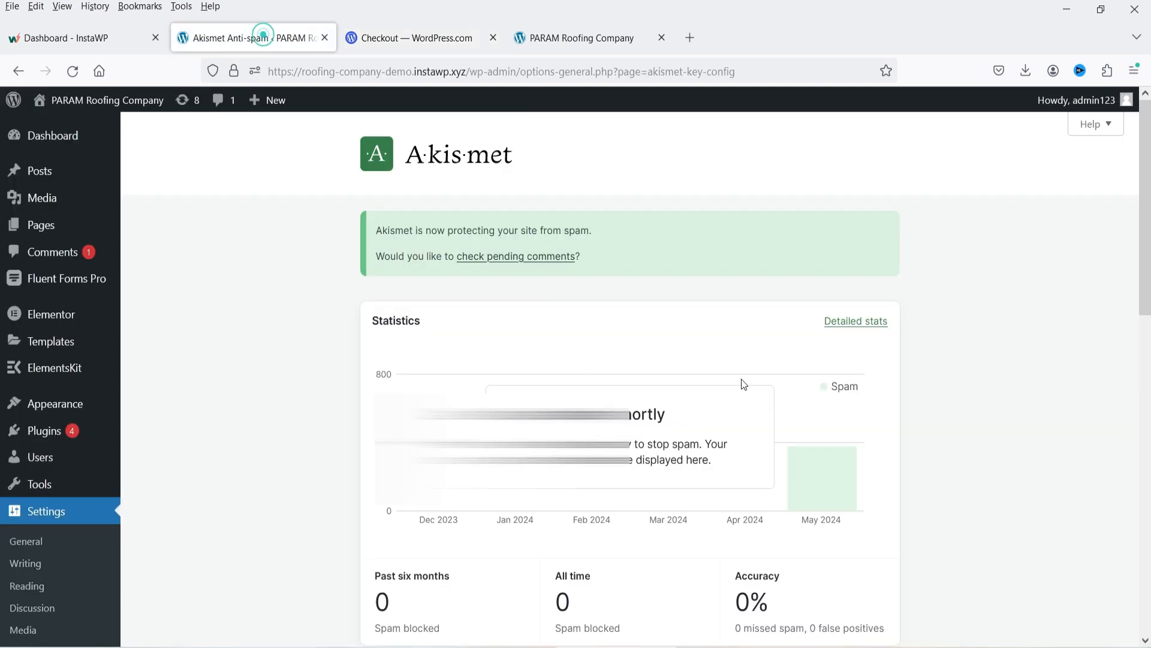
scroll(744, 384, down, 5)
scroll(782, 409, up, 3)
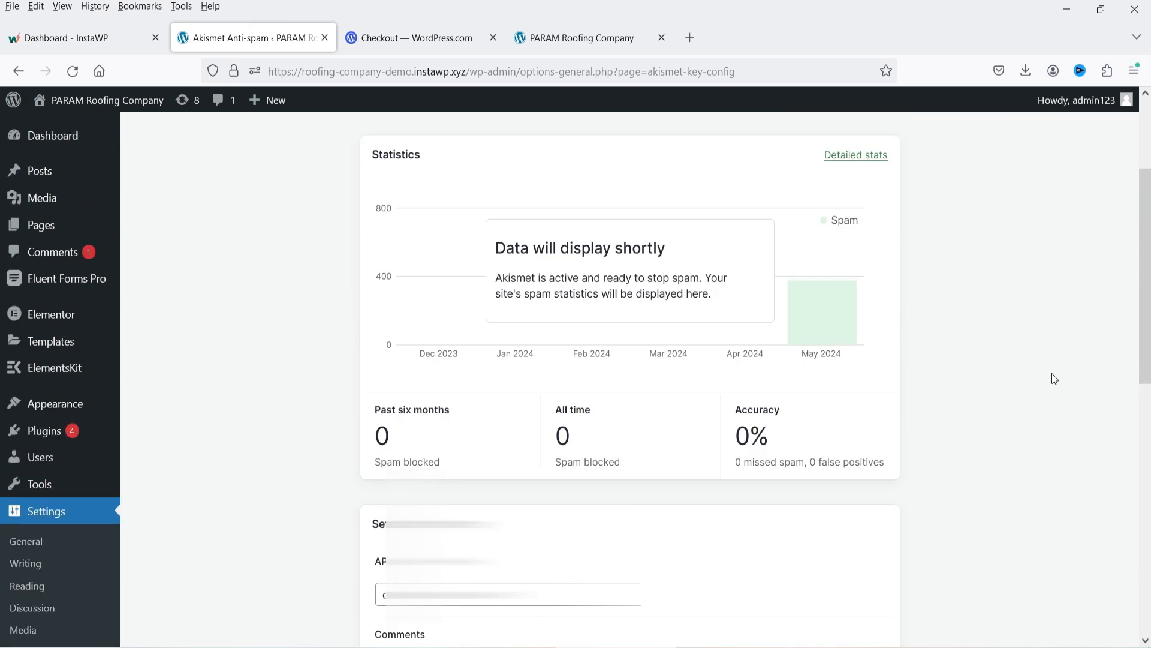
scroll(1054, 379, down, 4)
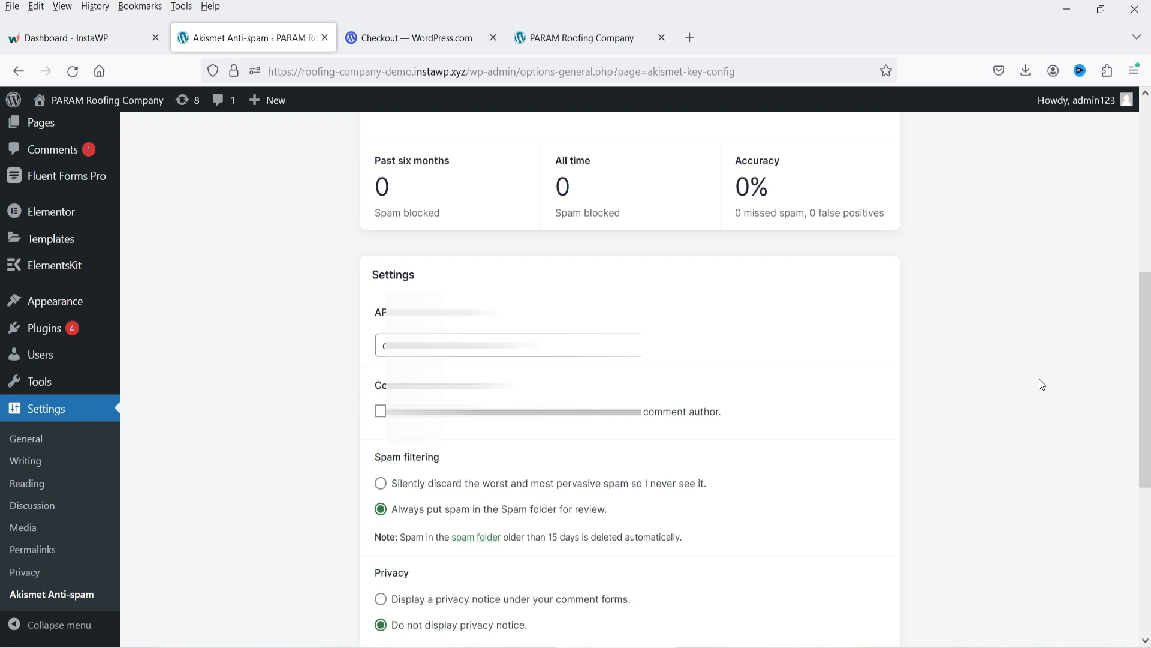
scroll(1042, 385, down, 4)
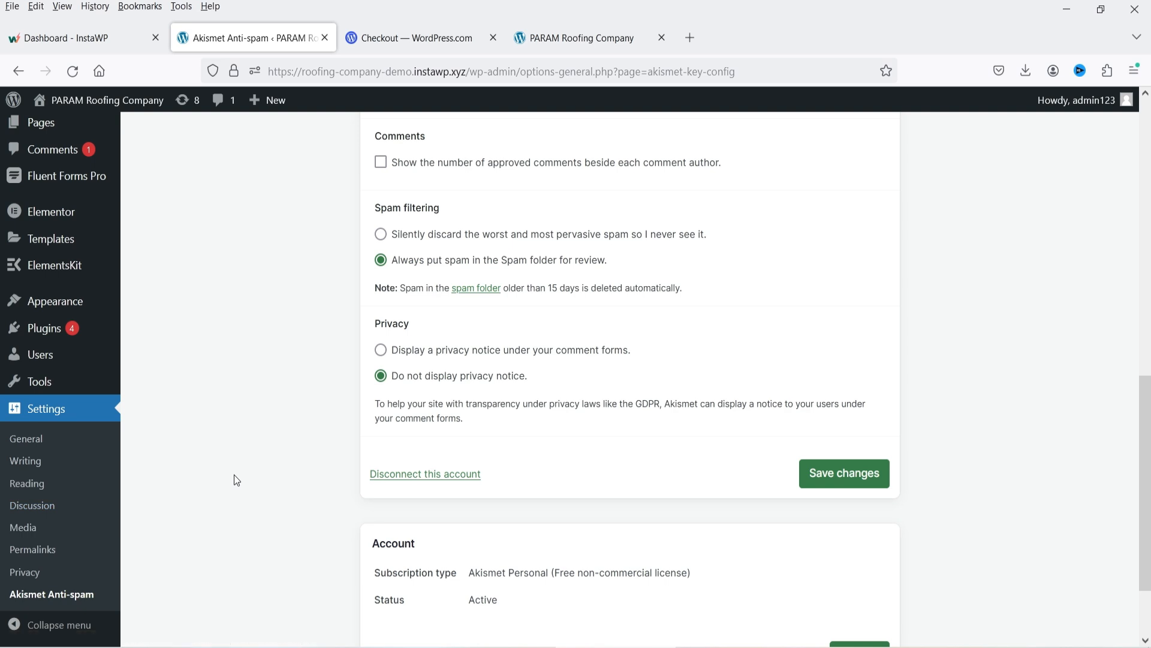
click(38, 513)
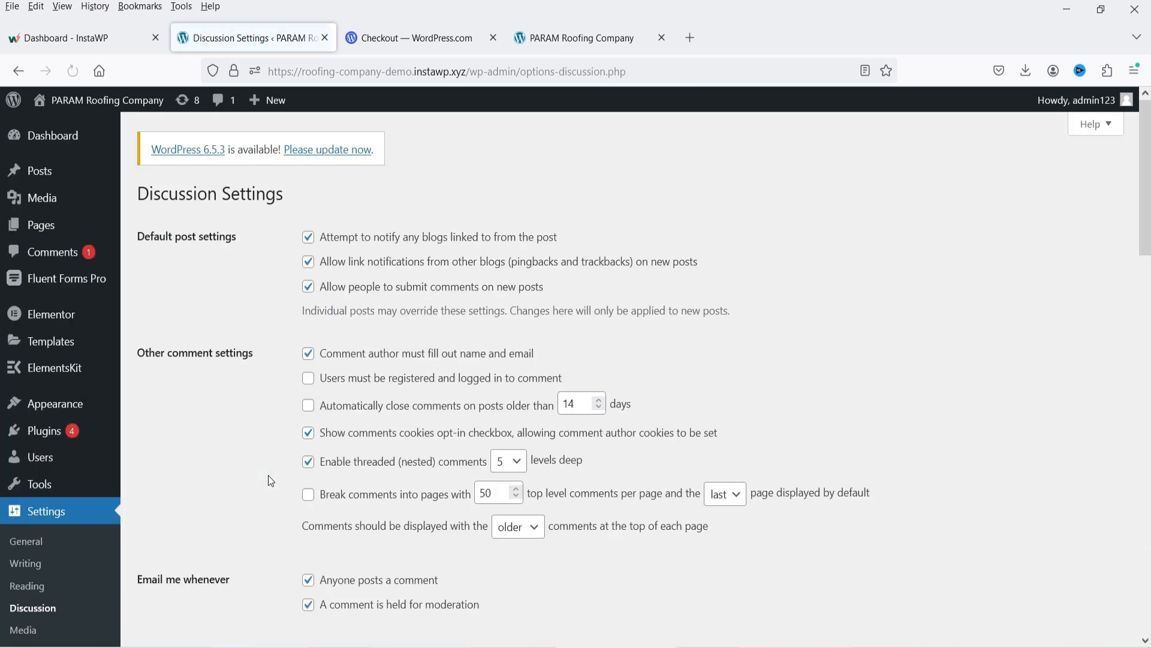
Turn on manual comment approval, keeping both e-mail notifications and the previously-approved-author rule enabled.
scroll(864, 297, down, 5)
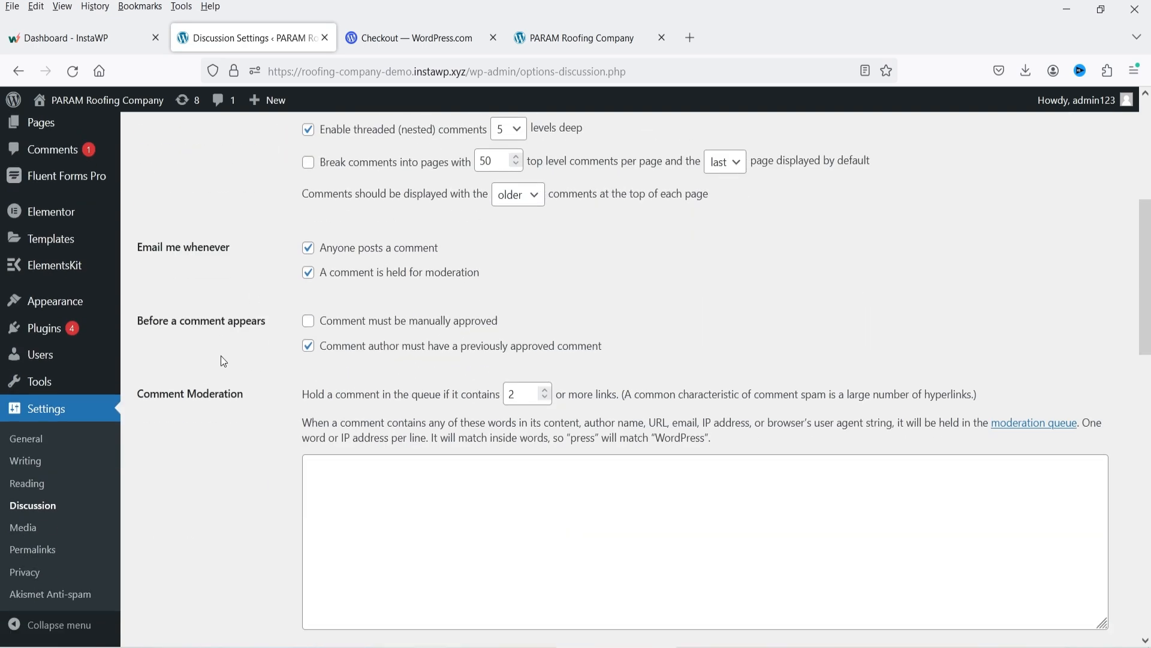
scroll(215, 325, down, 2)
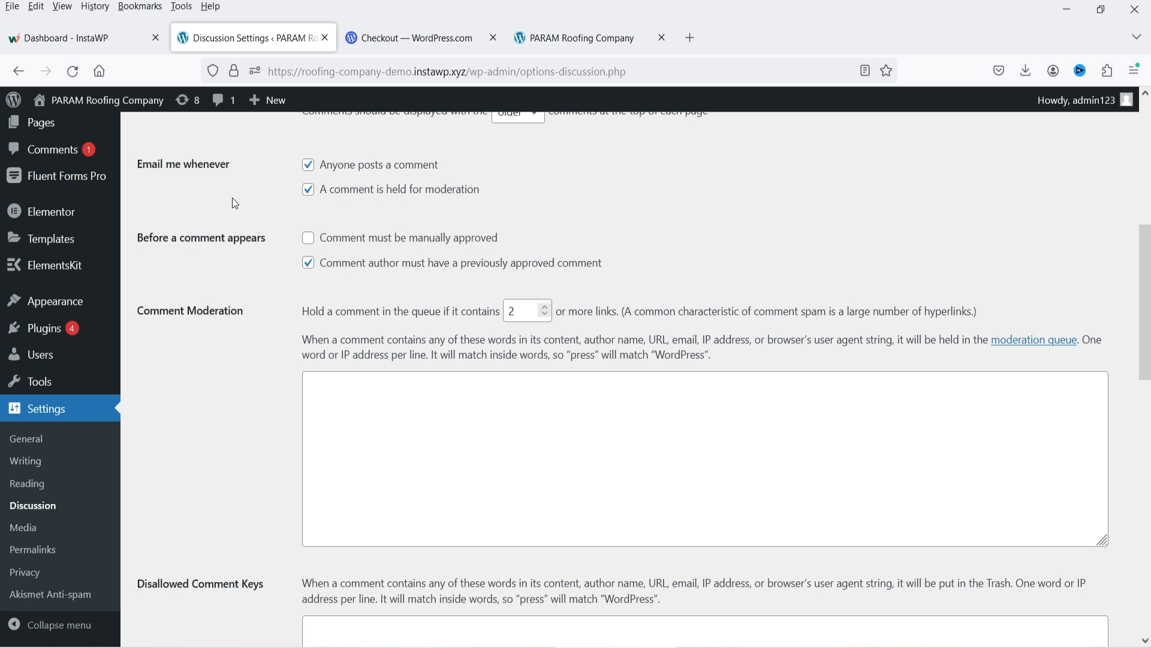
click(308, 238)
click(308, 238)
click(308, 263)
click(308, 189)
click(309, 165)
click(308, 165)
click(308, 190)
click(308, 238)
click(306, 262)
Scroll through the updated Discussion Settings page.
scroll(342, 360, down, 8)
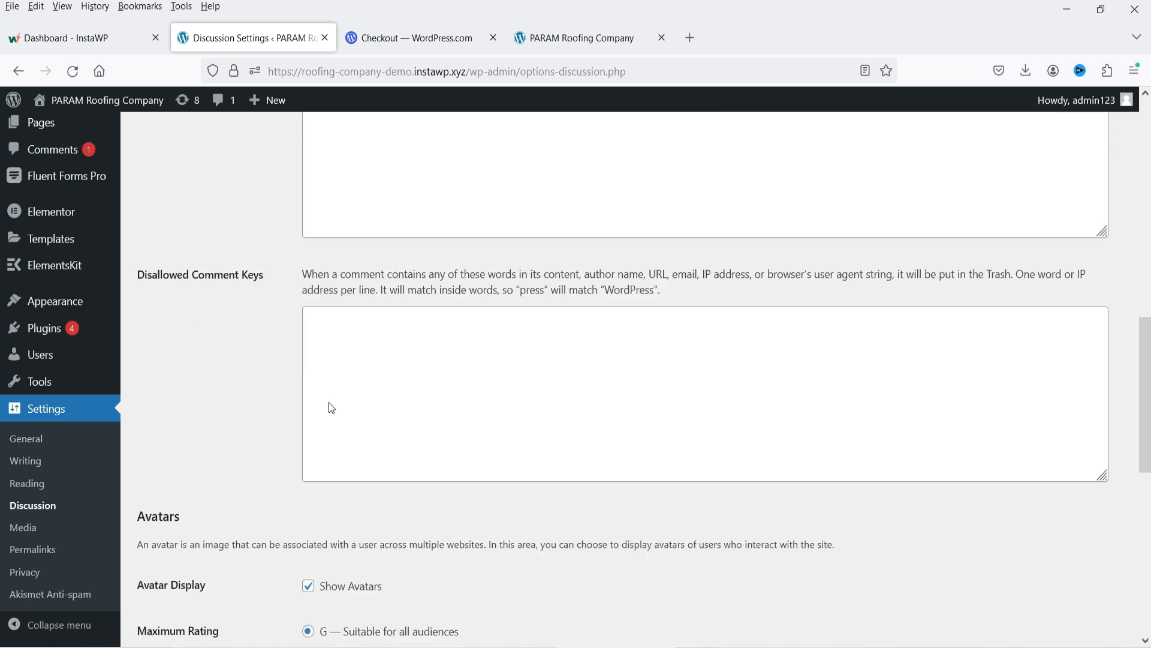
scroll(580, 430, down, 4)
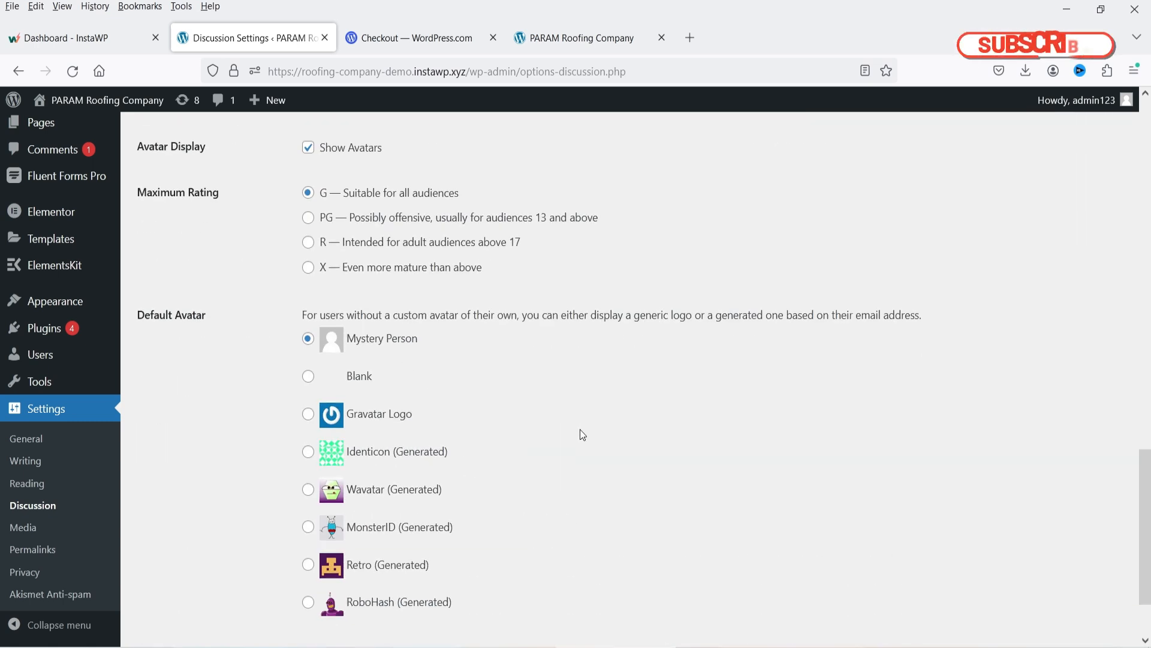
scroll(839, 392, up, 10)
scroll(843, 395, up, 5)
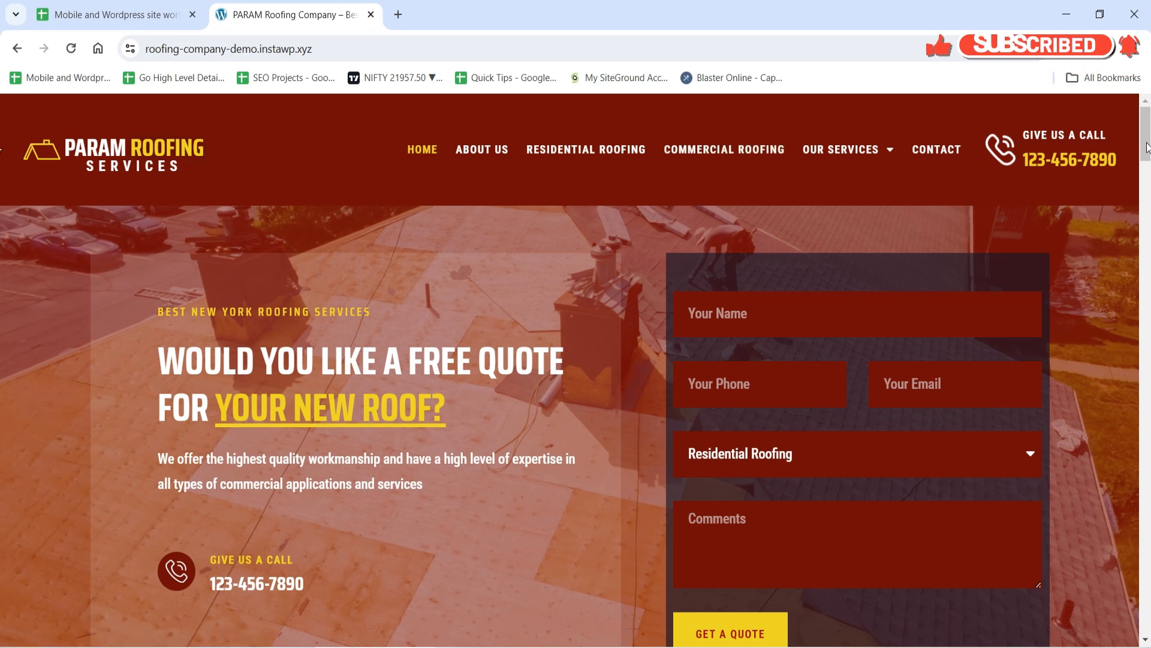
Open the blog post 'Why Your Roof Should Be Inspected After a Bad Storm' from the site's blog.
drag(1146, 141, 1139, 626)
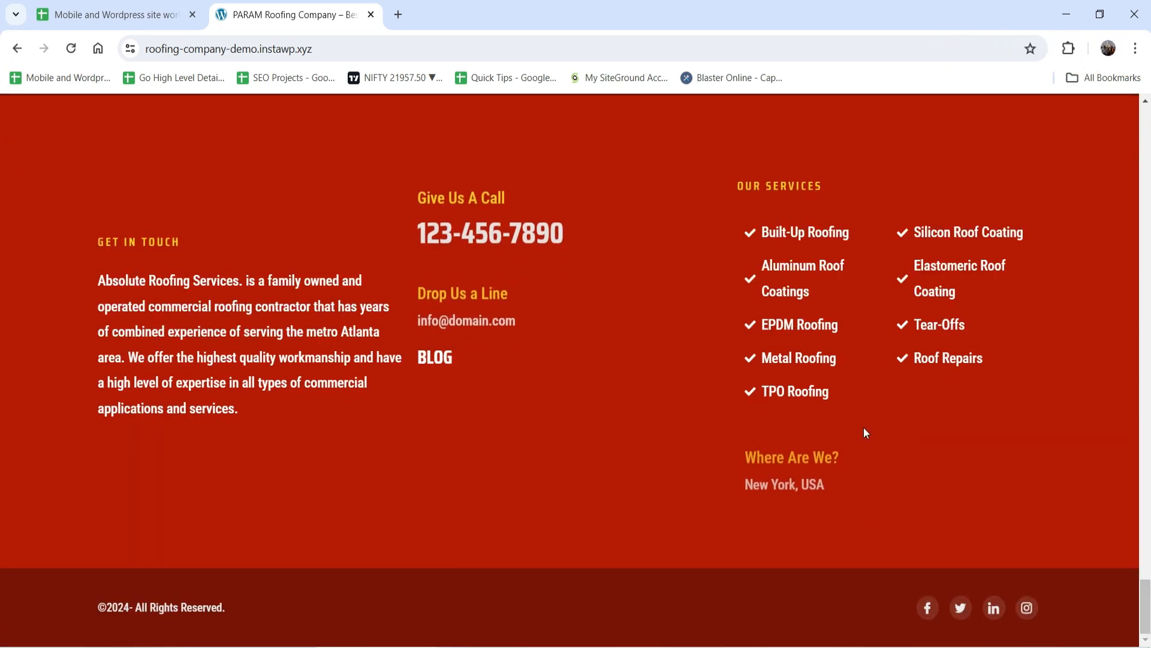
click(448, 362)
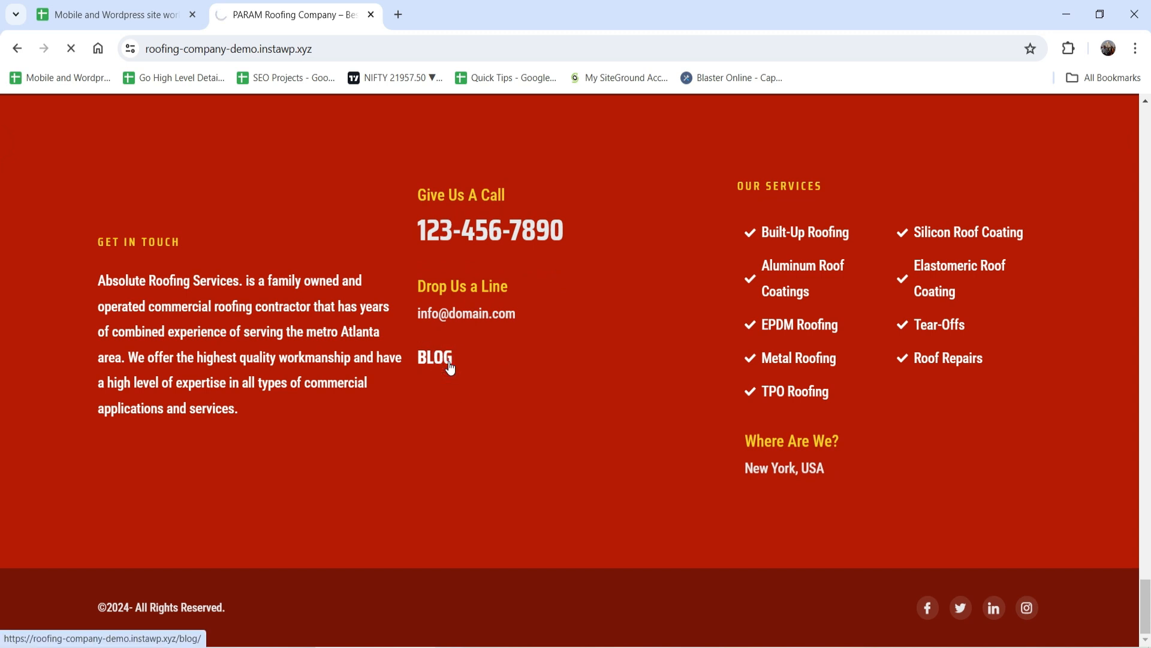
scroll(439, 301, down, 5)
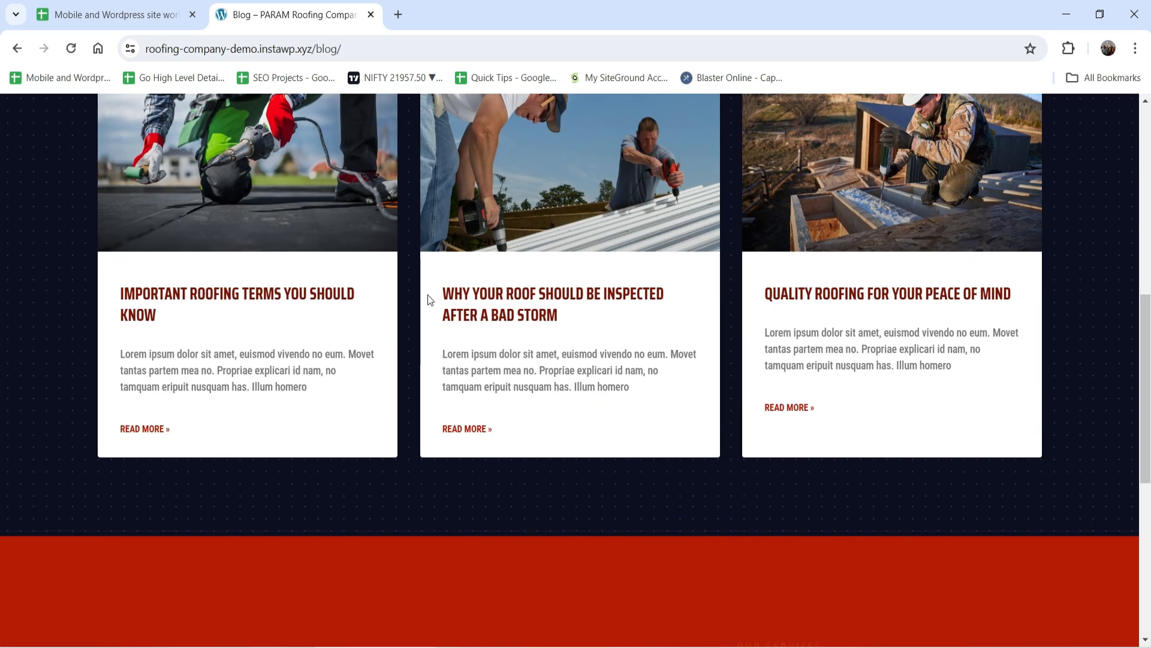
click(467, 291)
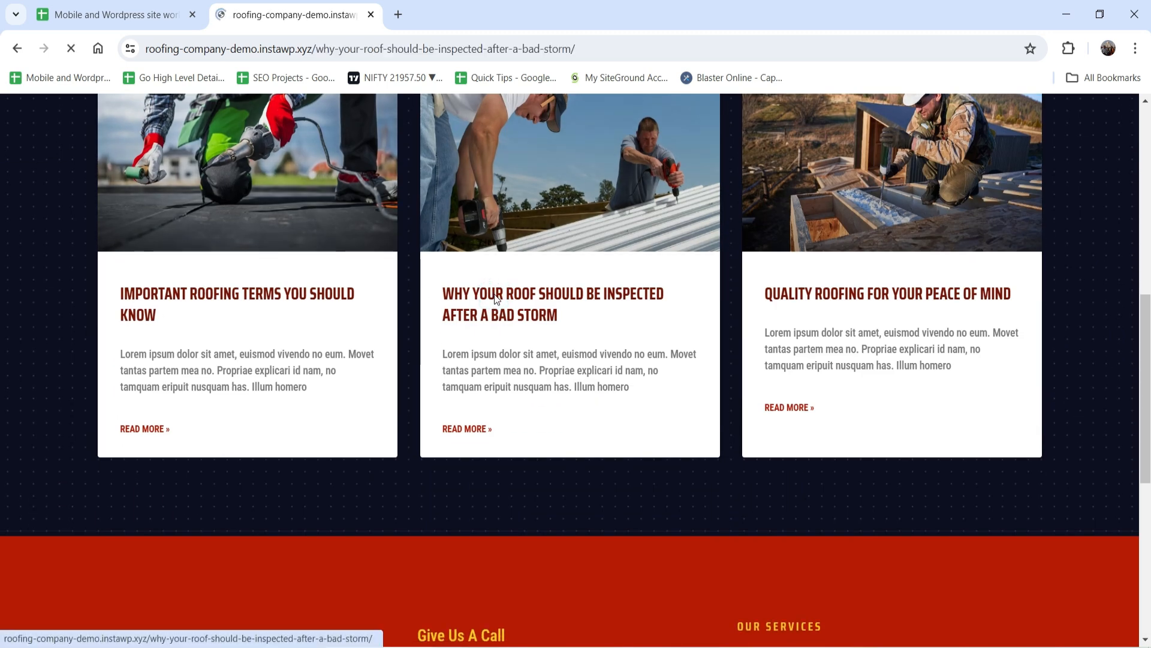
scroll(466, 287, down, 15)
scroll(360, 312, up, 1)
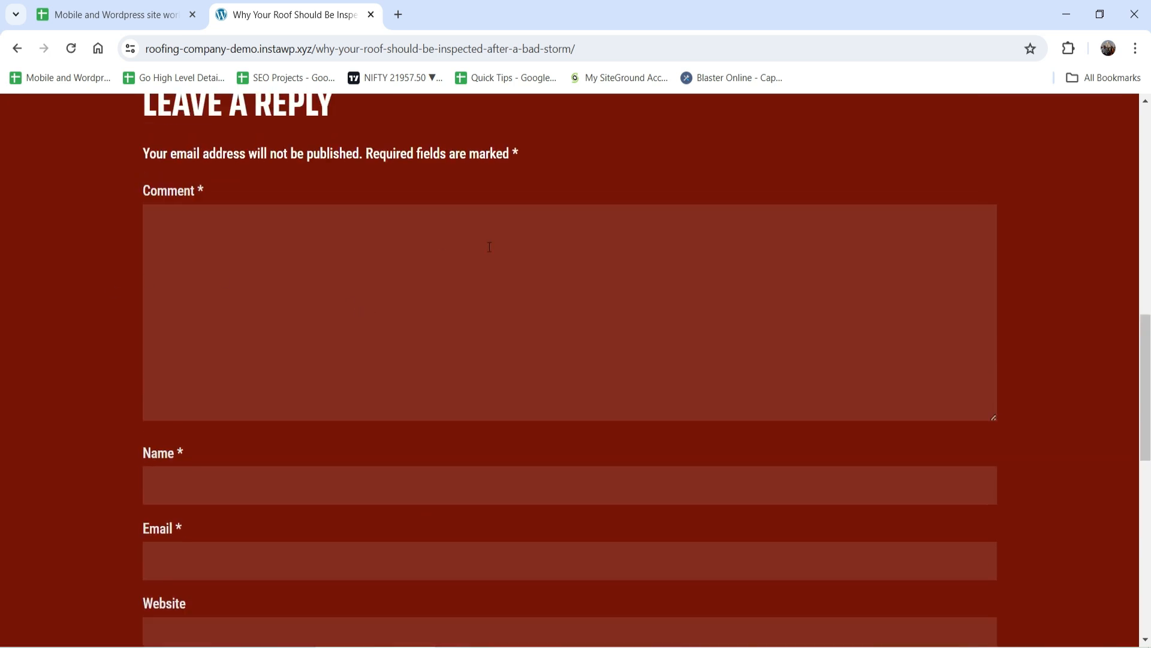
Post the comment 'Your blog post is very nice. I like it.' with the commenter's name and e-mail.
click(489, 246)
text(Your blog post is very nice. I like it.)
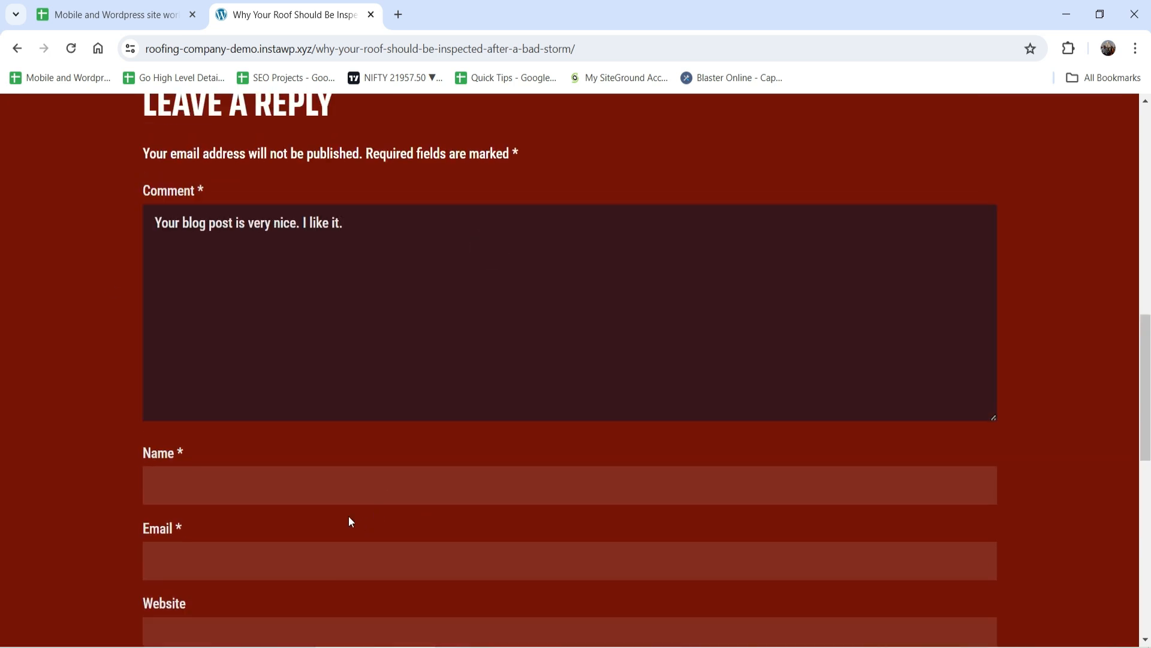
click(334, 483)
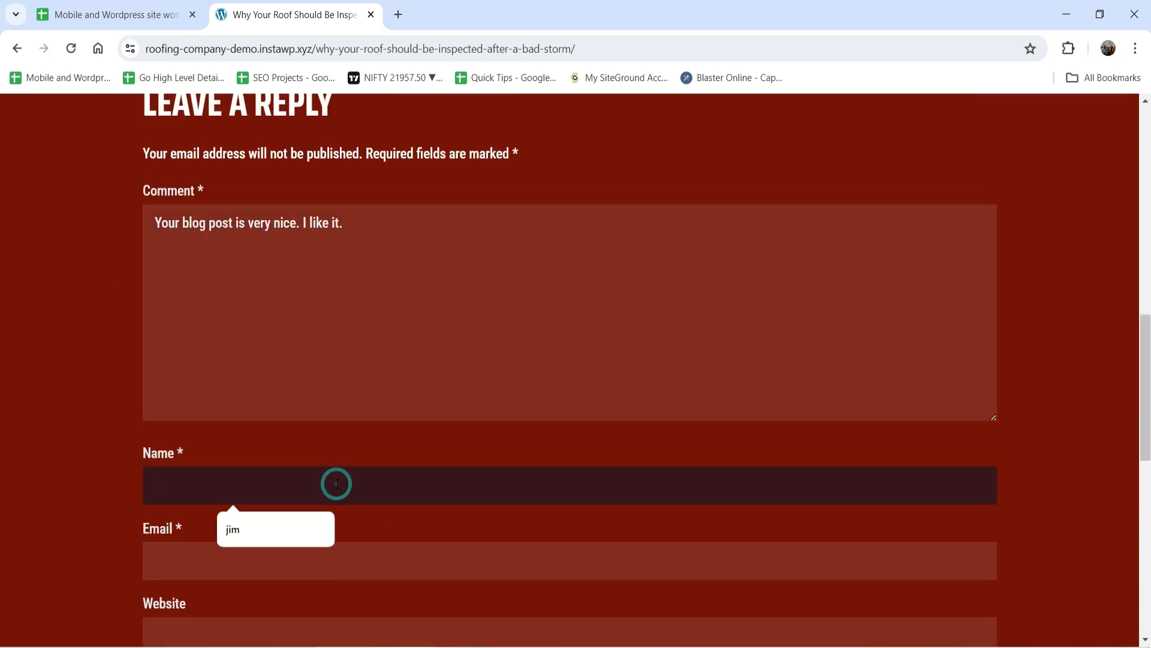
click(264, 528)
click(230, 565)
click(282, 376)
scroll(286, 384, down, 4)
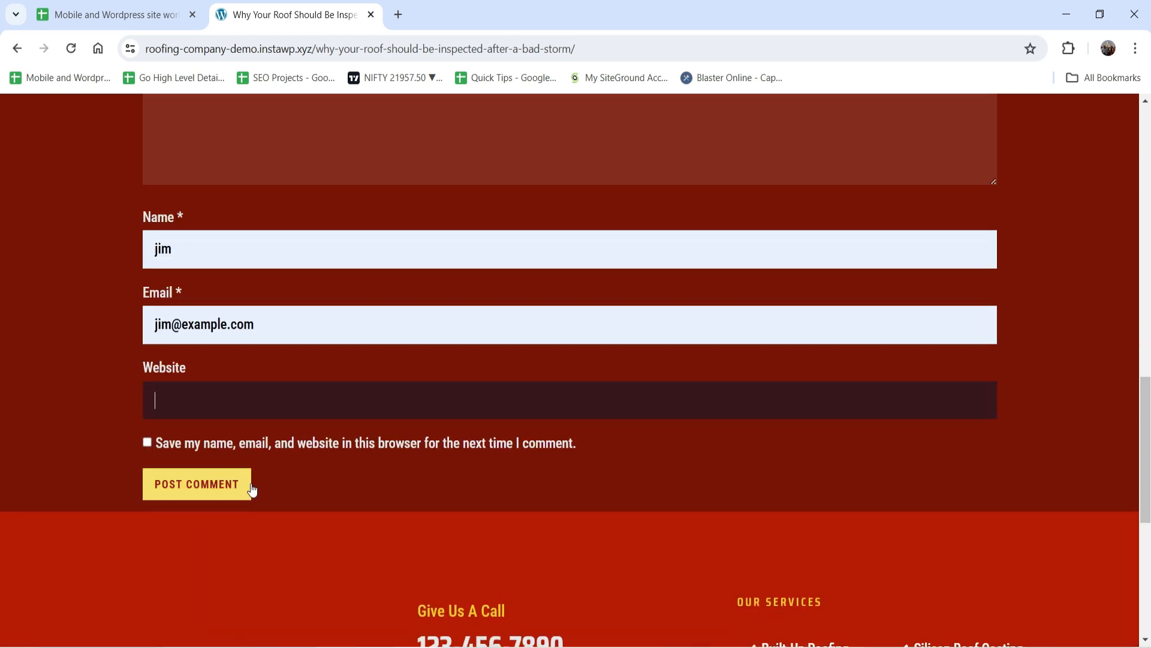
click(201, 483)
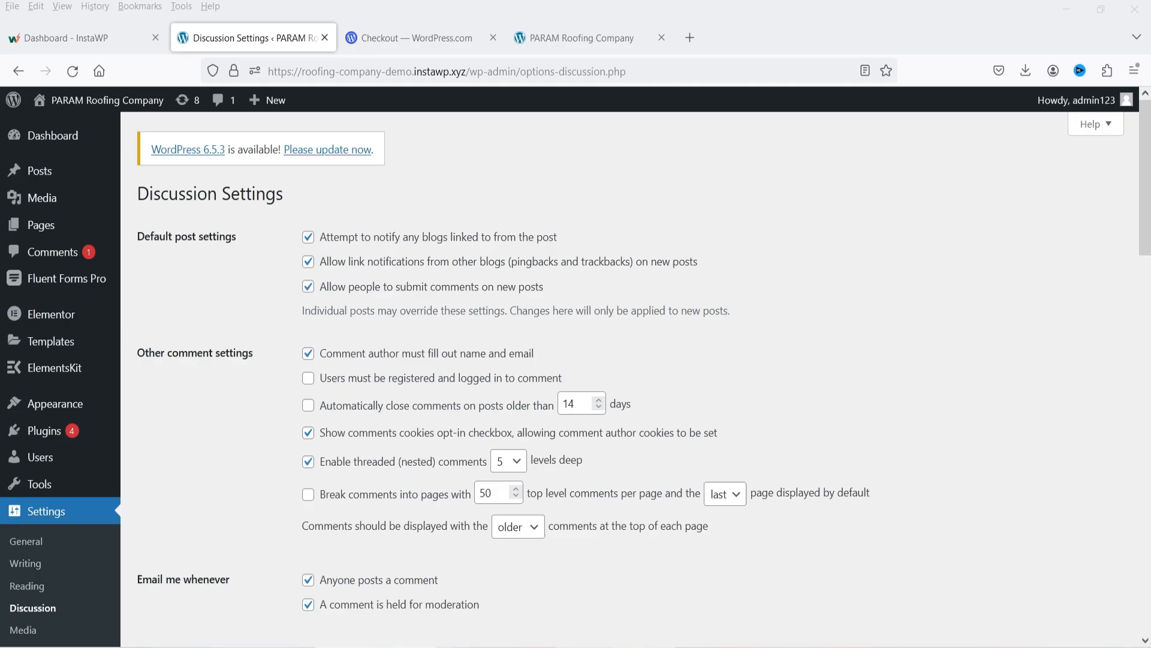
Confirm 'Your blog post is very nice' appears under Spam in admin Comments, then return to All.
click(52, 249)
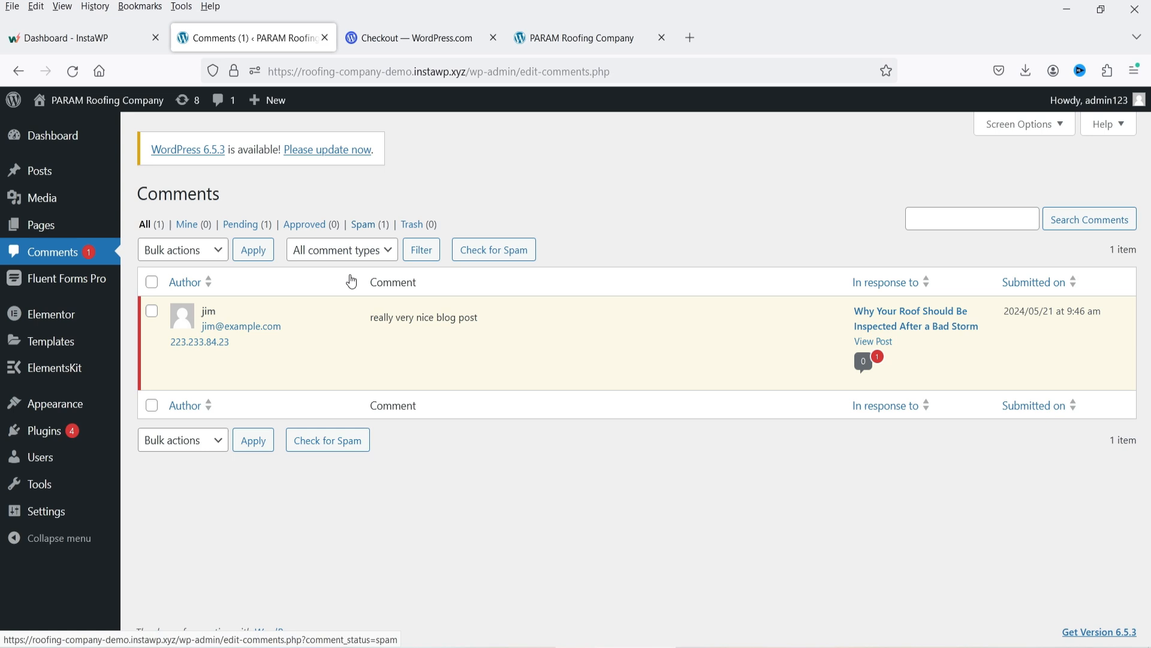
click(367, 227)
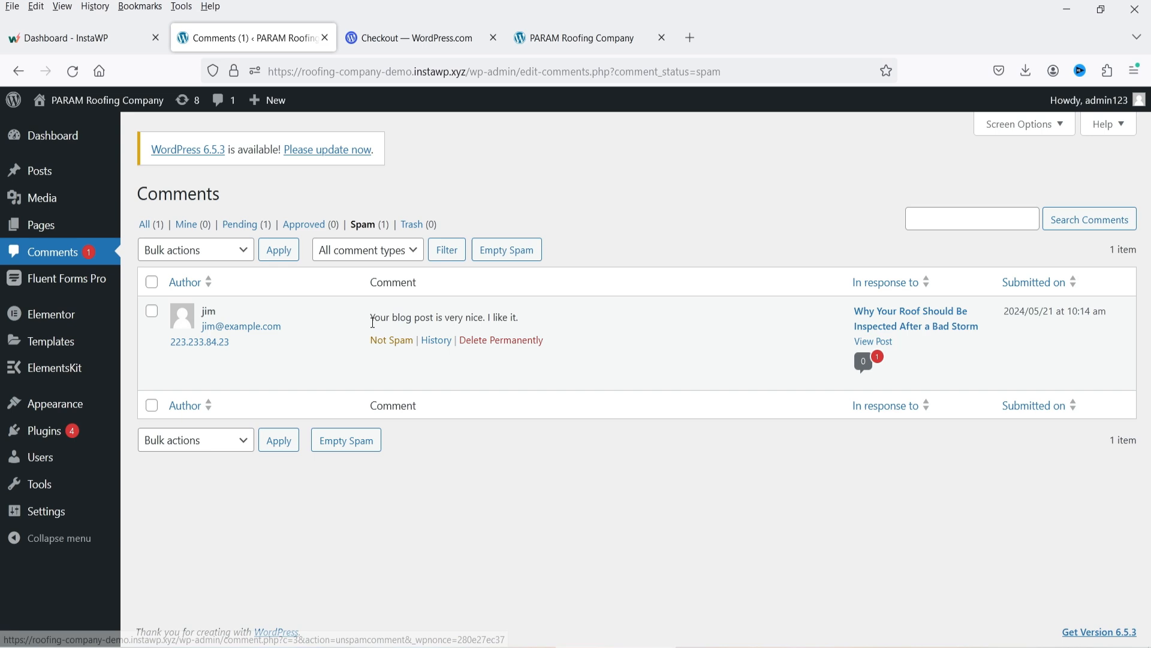
drag(372, 316, 527, 318)
click(452, 317)
click(578, 445)
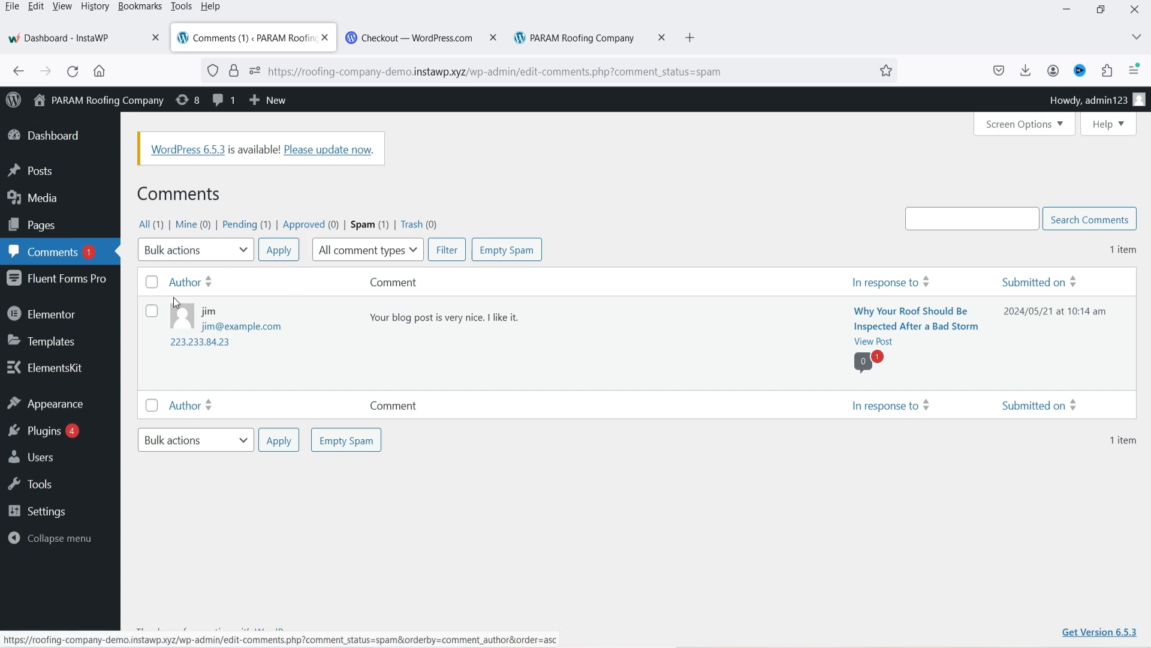
click(149, 228)
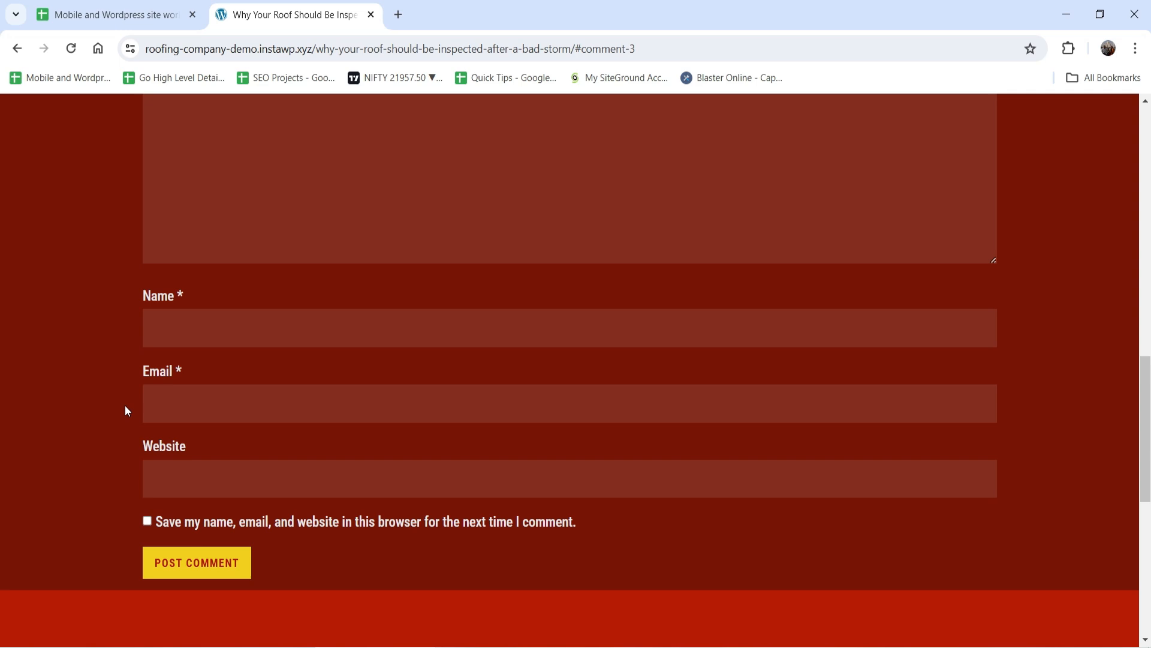
Post a second test comment 'khfasfas fliafhlakfna' under a made-up commenter name.
scroll(502, 318, up, 3)
click(527, 308)
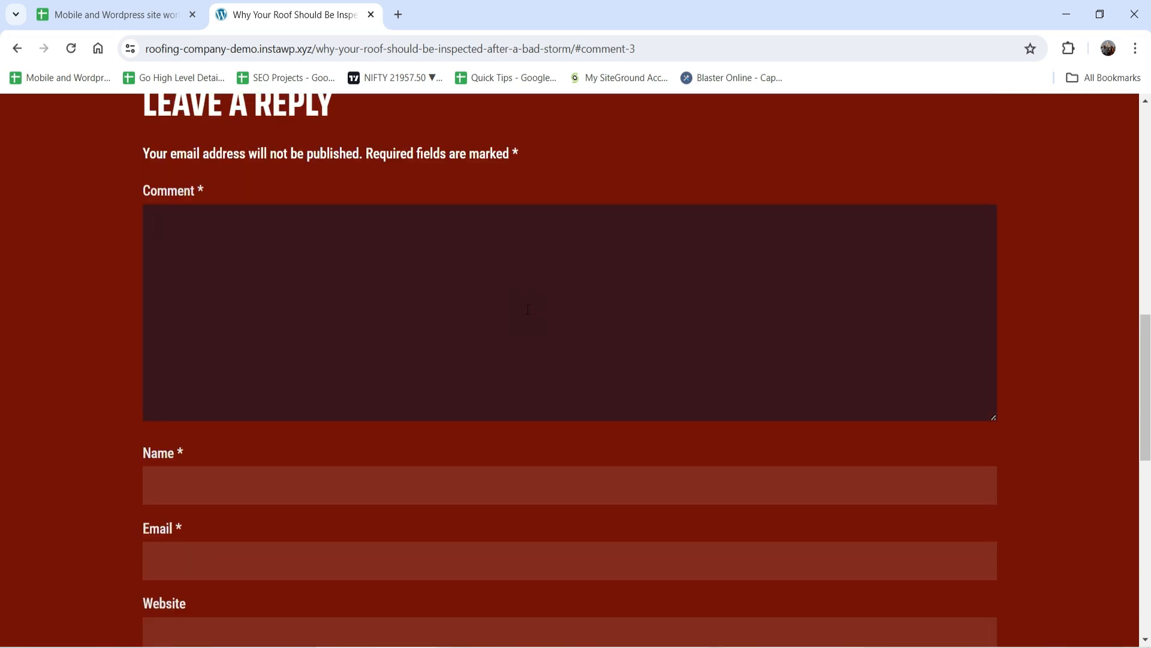
text(khfasfas fliafhlakfna, ljasf;nsac)
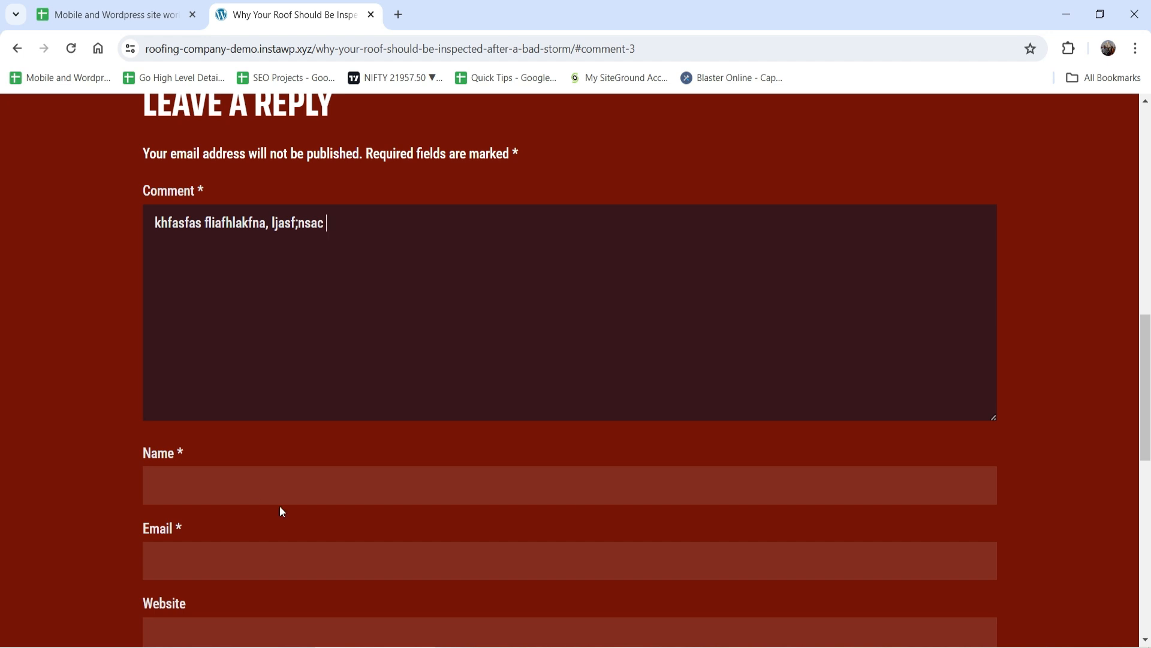
click(299, 477)
text(asfkjsabfkas)
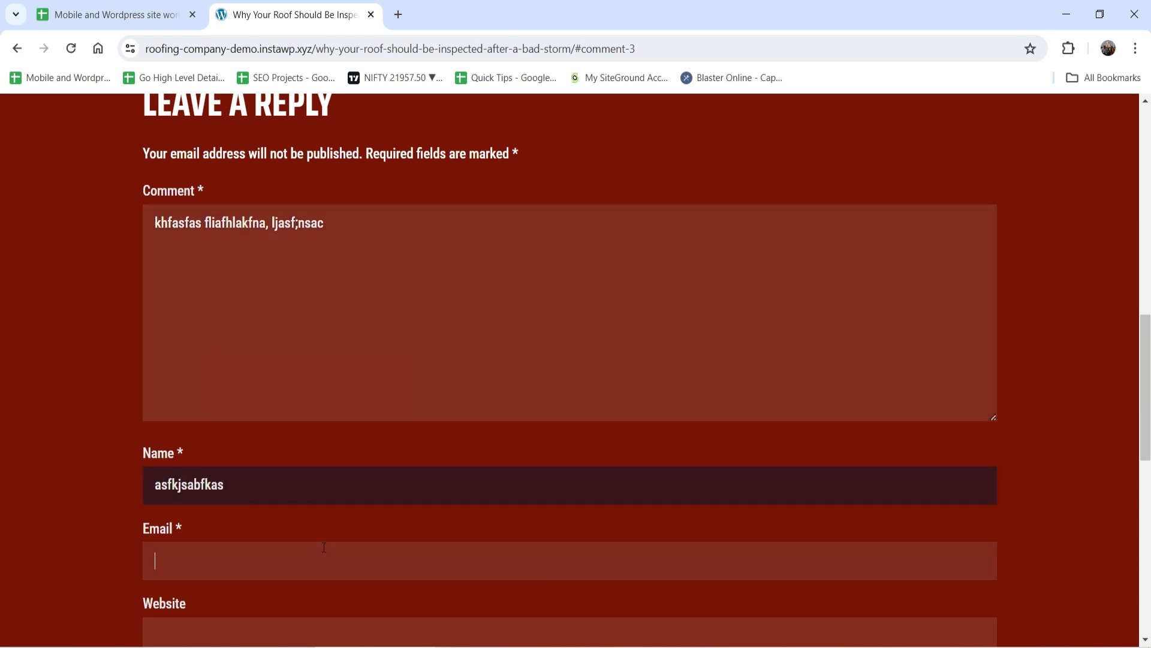
text(csbckjSC@example.com)
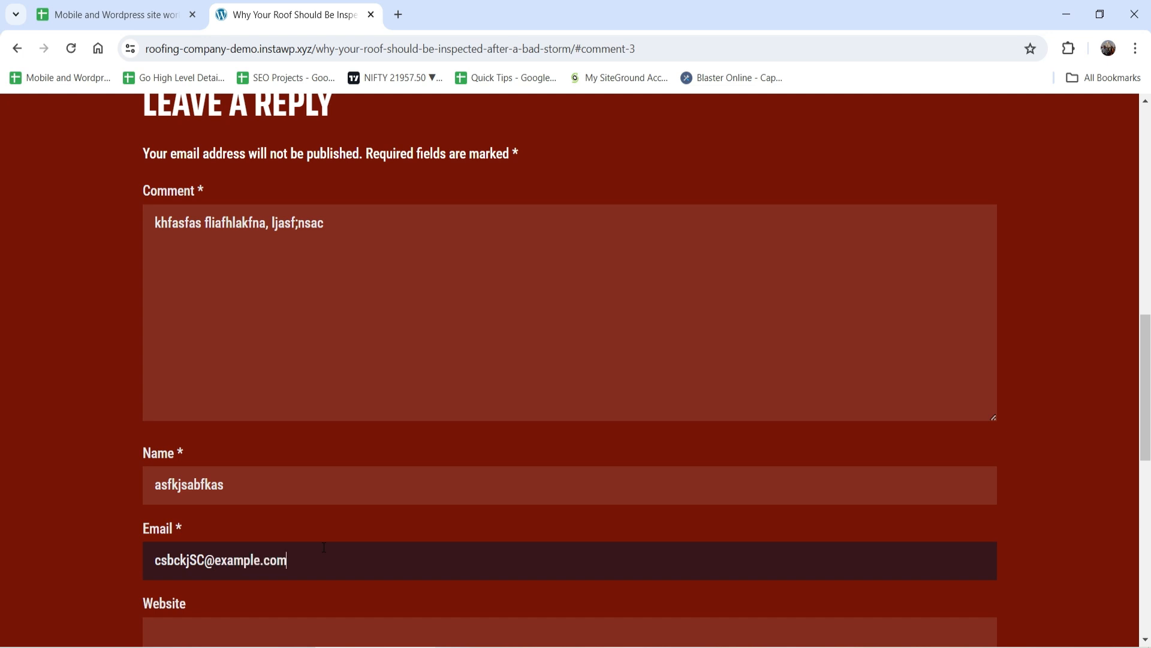
scroll(324, 546, down, 4)
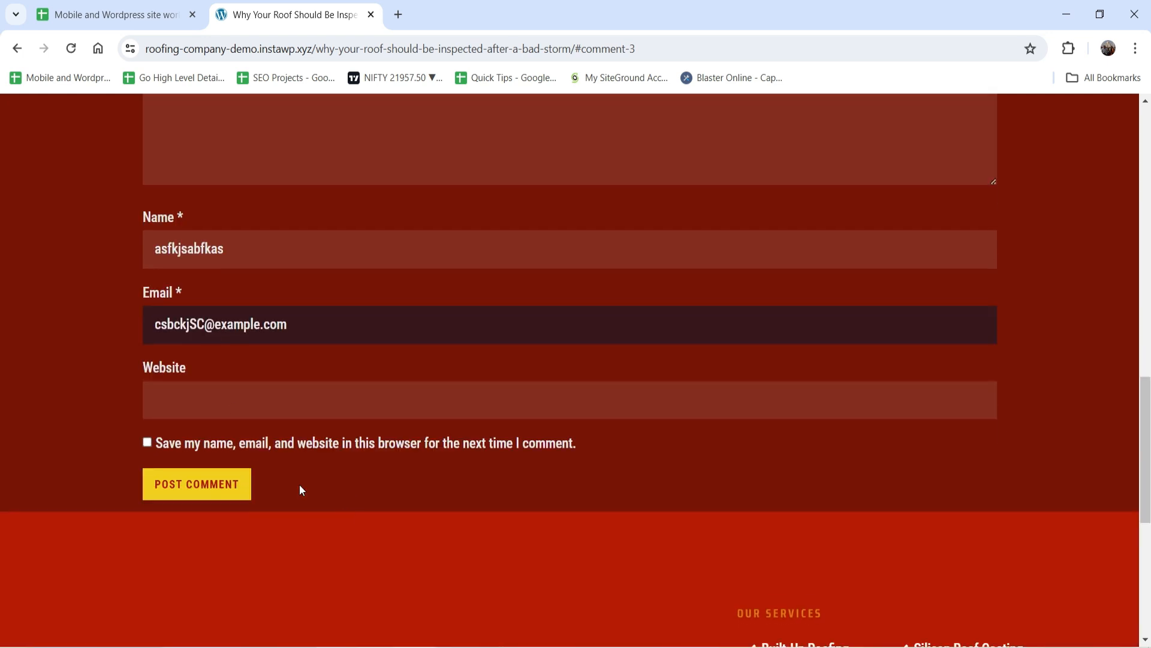
click(200, 487)
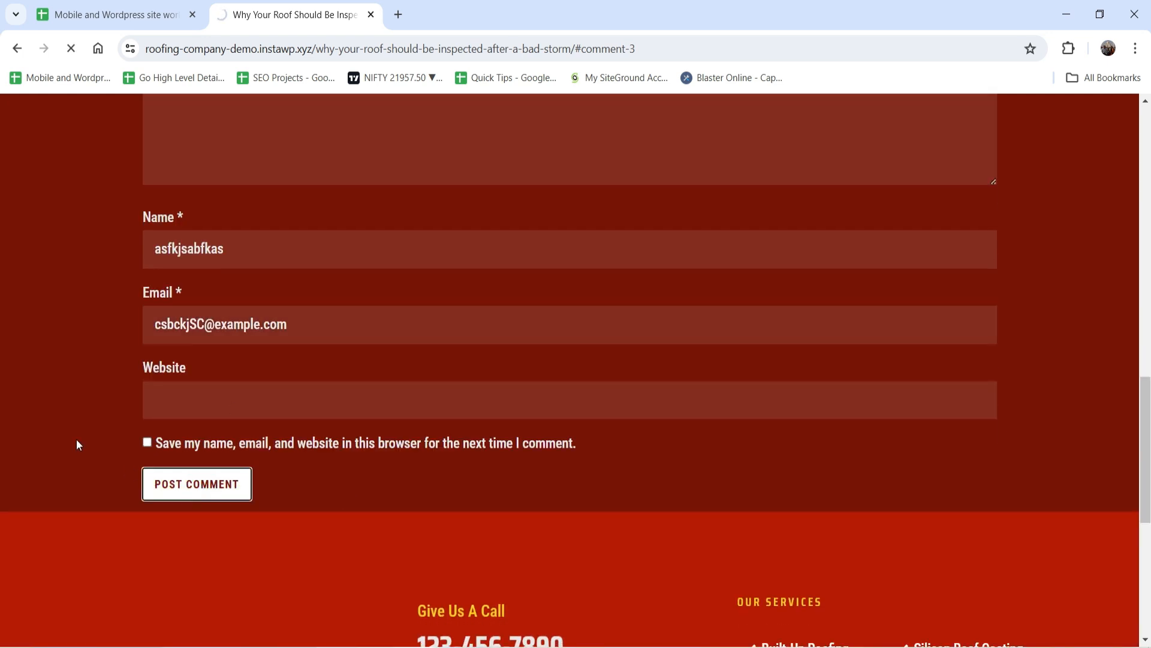
scroll(63, 443, down, 8)
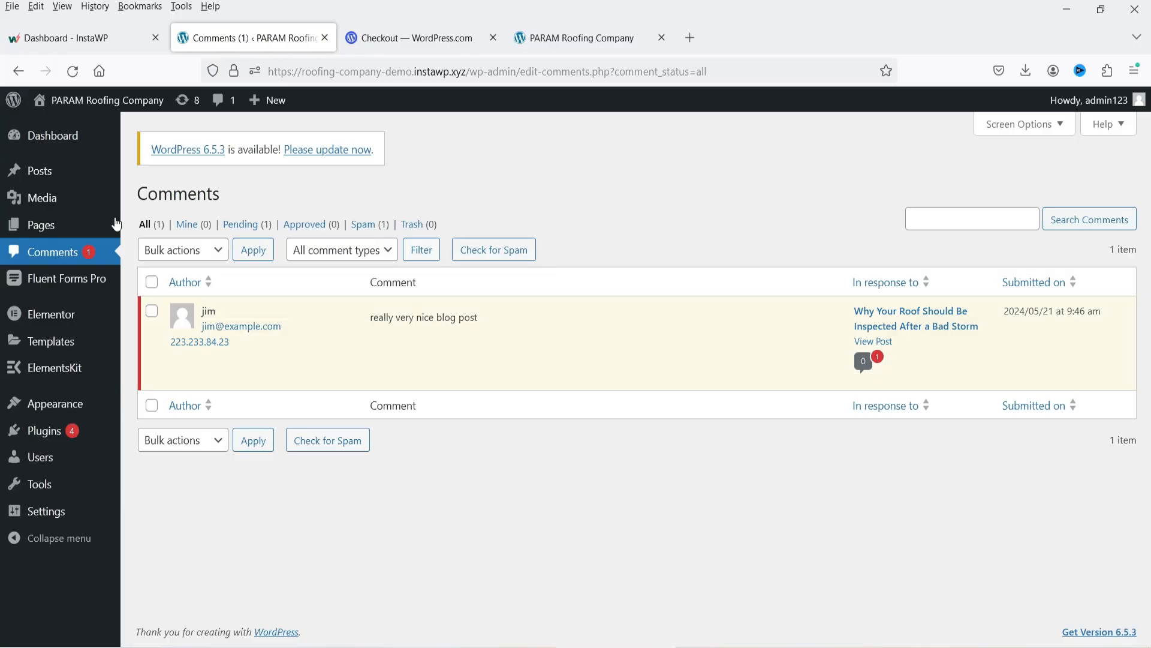
Refresh the admin Comments list and open the Spam (2) view showing both caught comments.
click(73, 70)
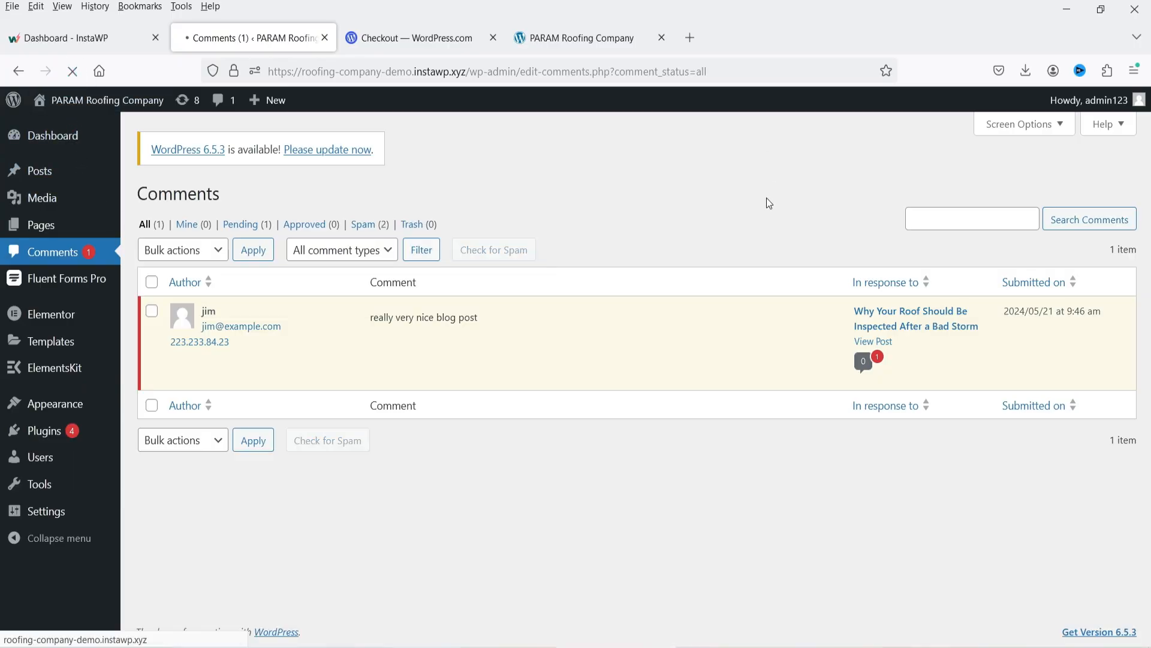
click(373, 225)
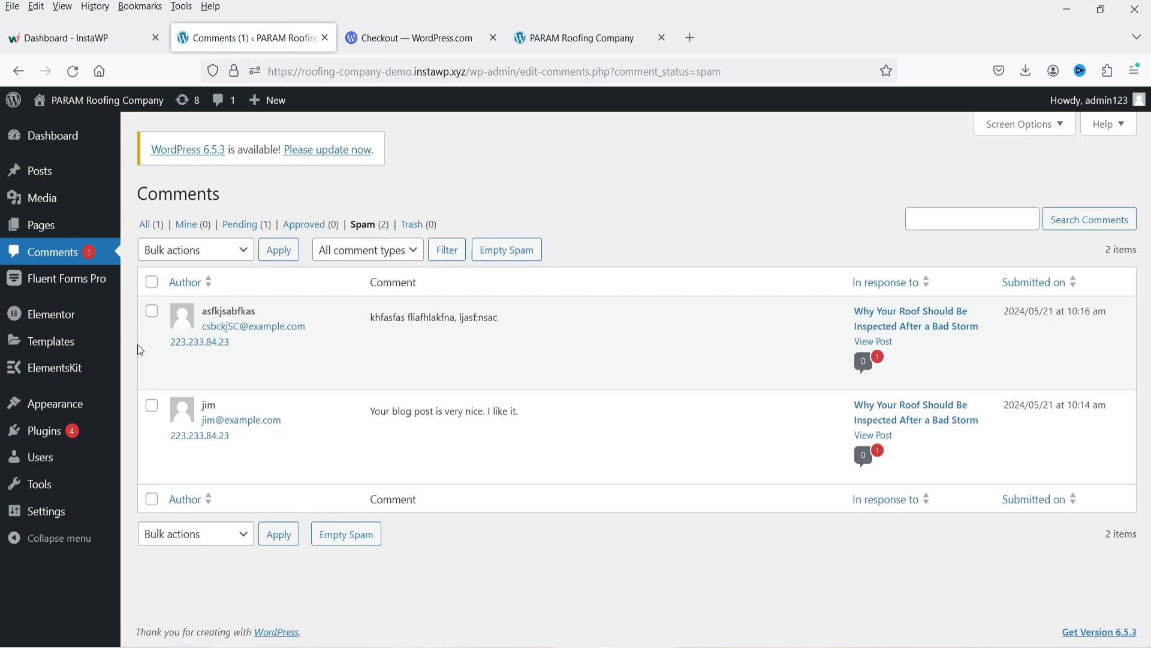